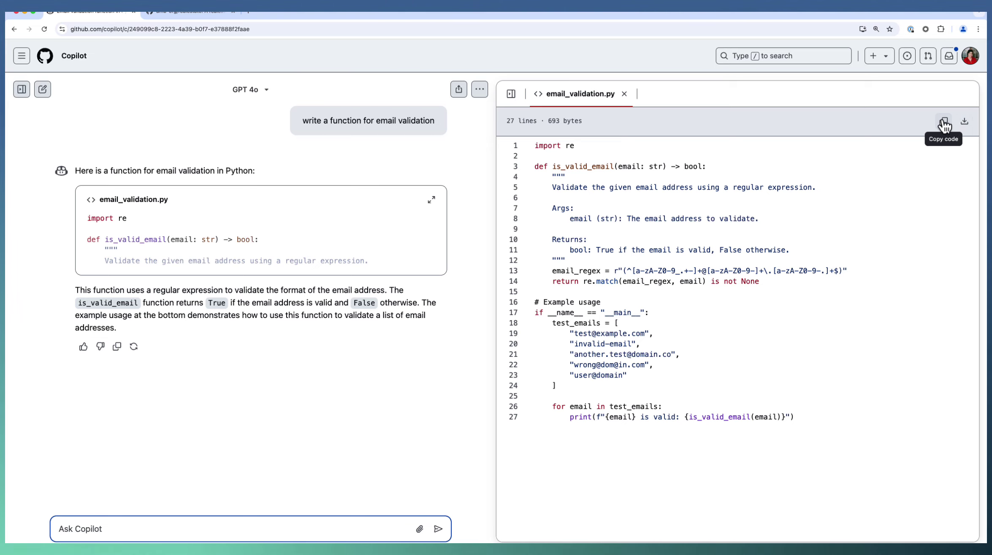
# Inspect the generated email_validation.py code in the preview and the prompt behind it, leaving the preview collapsed
pyautogui.click(599, 240)
pyautogui.click(624, 93)
pyautogui.click(950, 90)
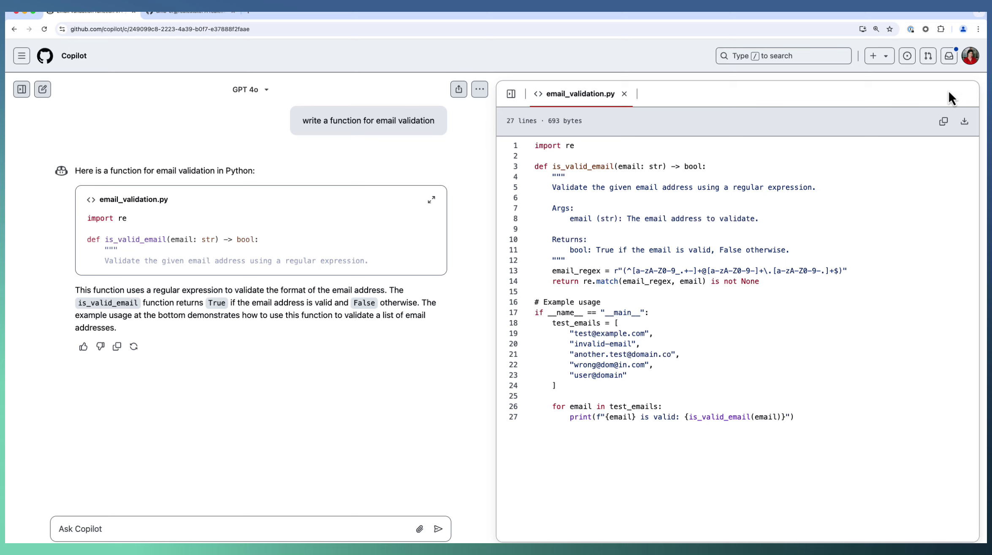
pyautogui.click(511, 93)
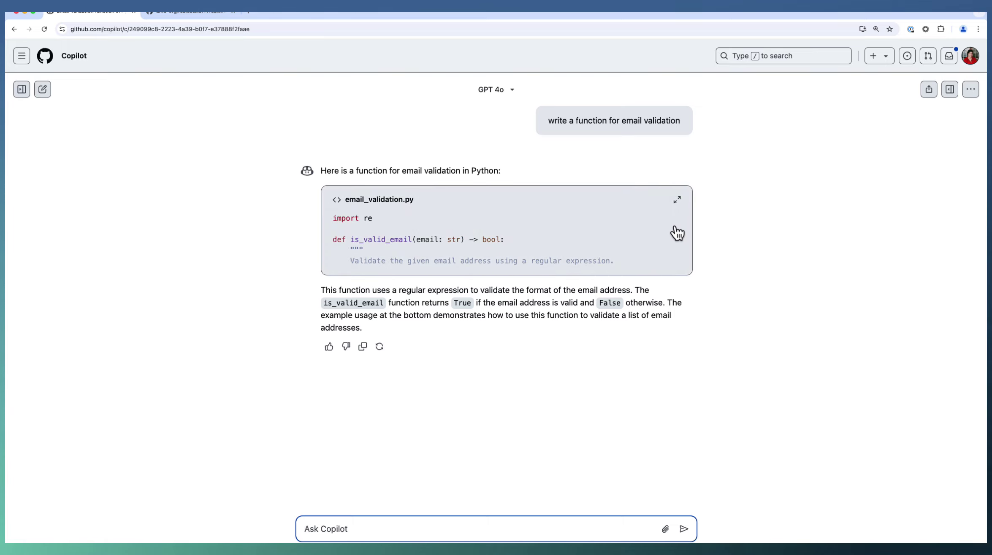
pyautogui.click(677, 201)
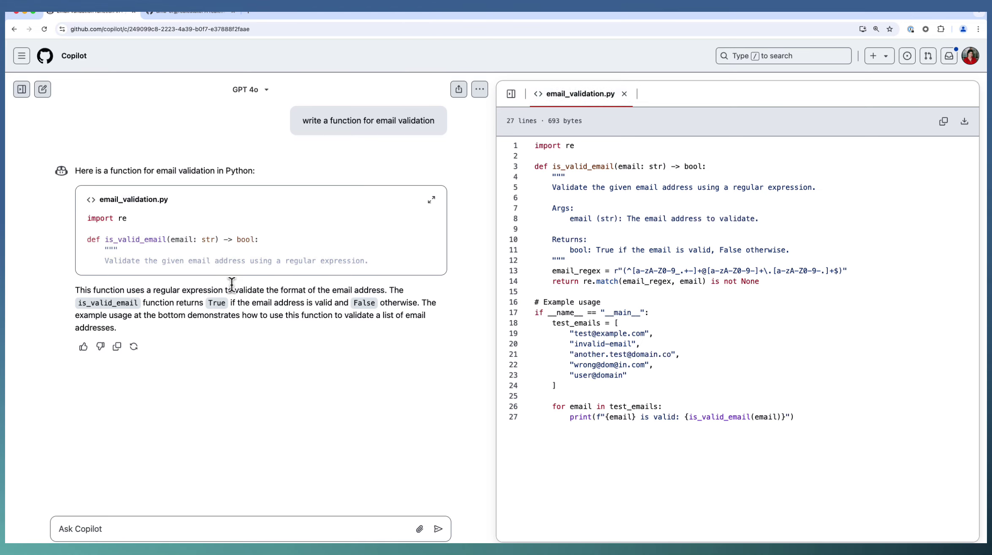
pyautogui.click(511, 93)
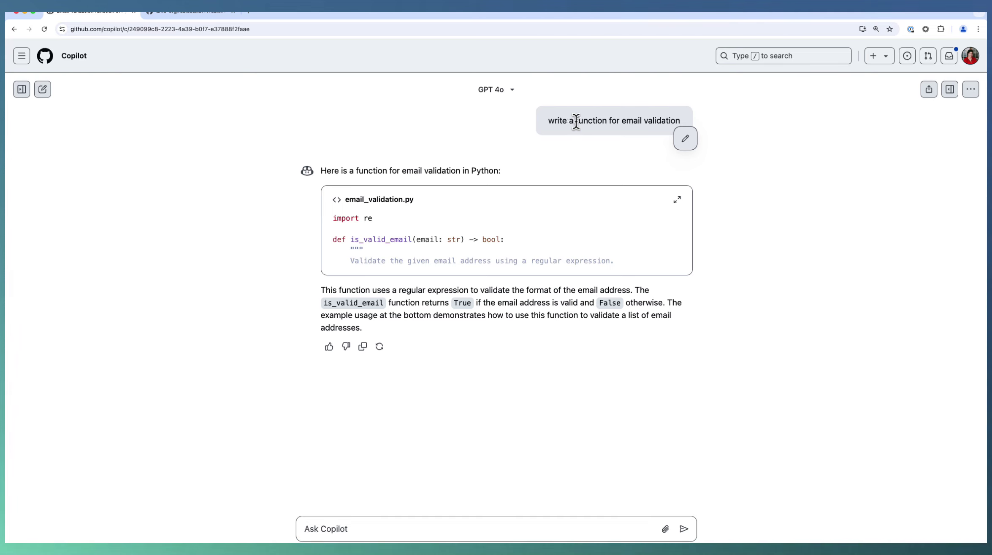
pyautogui.moveTo(576, 122); pyautogui.dragTo(669, 141)
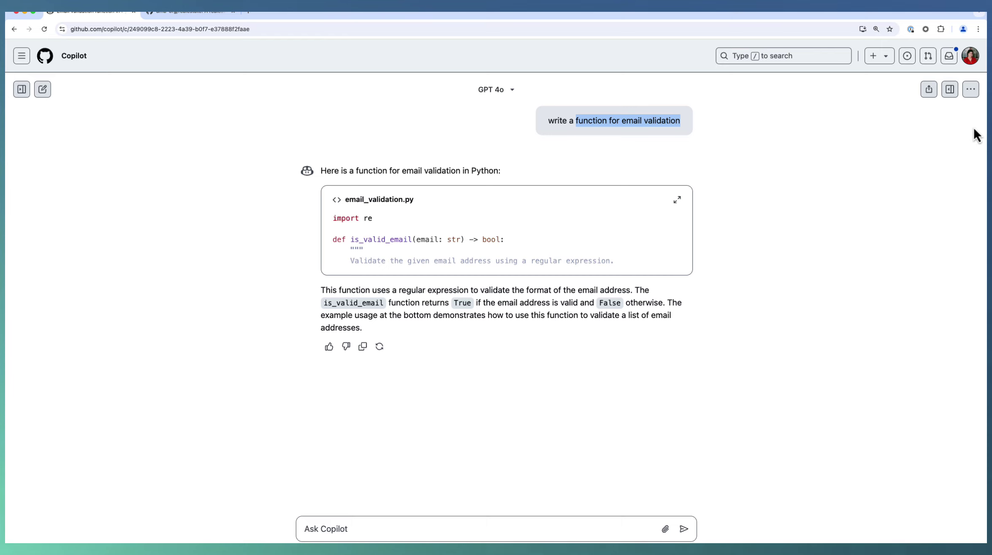
# Enter "- always provide code in C#" as the first line of Copilot's personal instructions
pyautogui.click(972, 92)
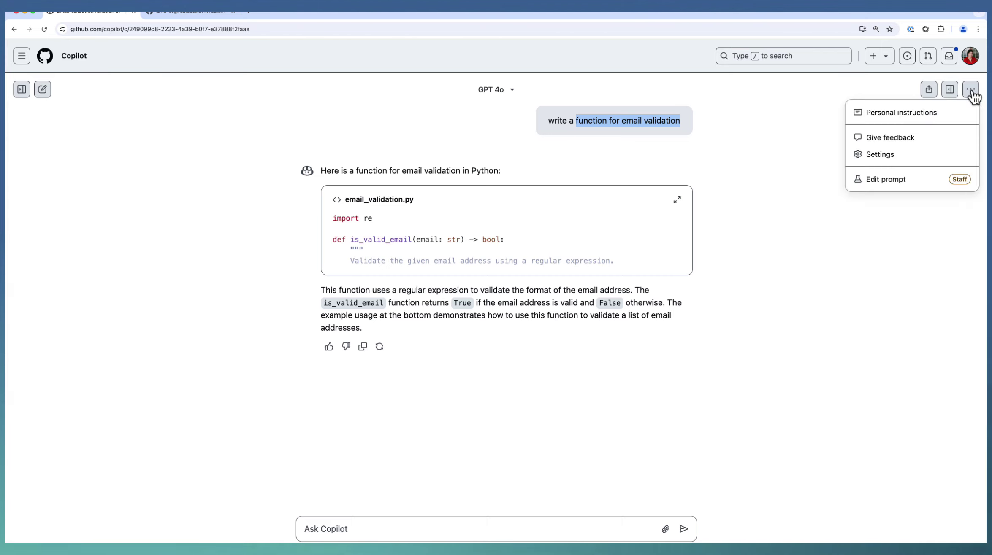
pyautogui.click(904, 122)
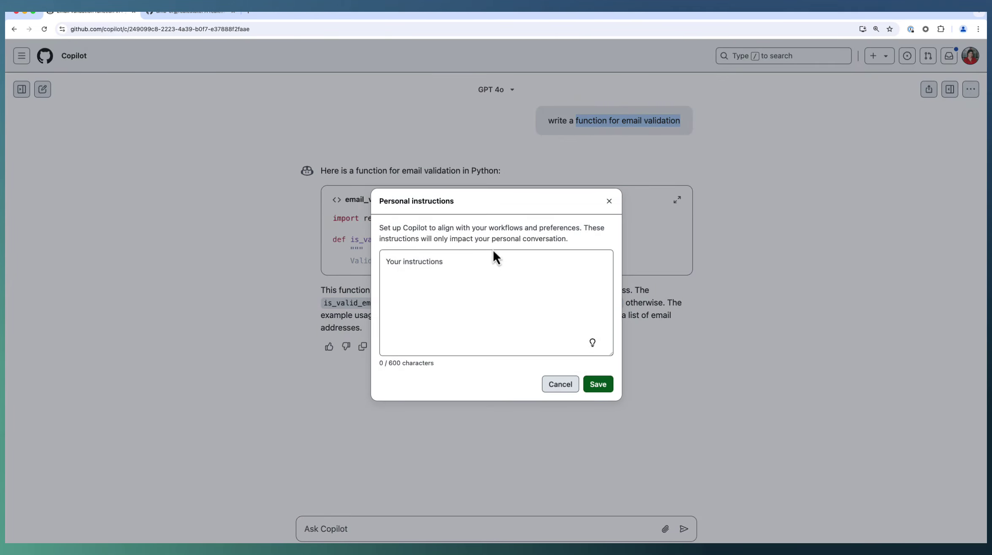
pyautogui.click(485, 270)
pyautogui.write('- ')
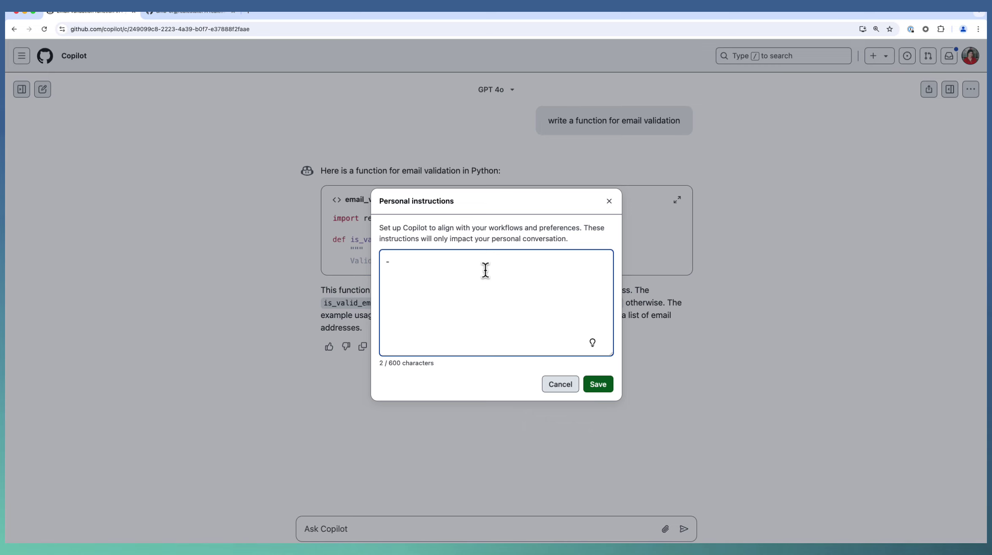
pyautogui.write('always ')
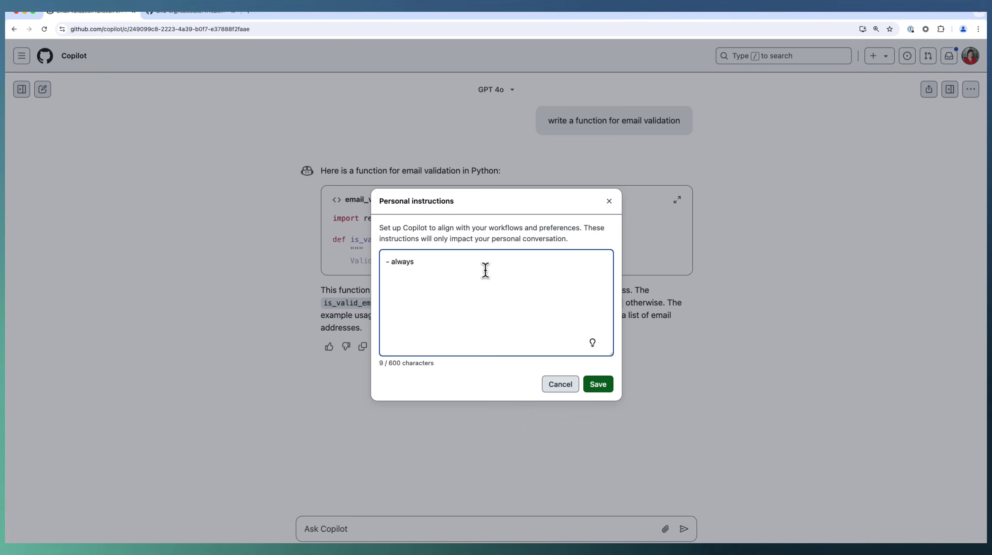
pyautogui.write('provide code in')
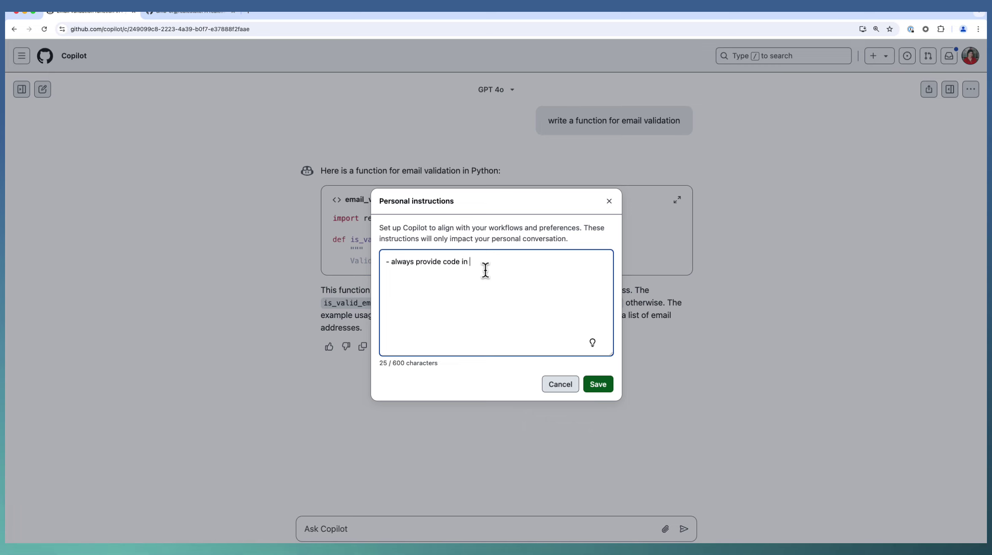
pyautogui.write(' C#')
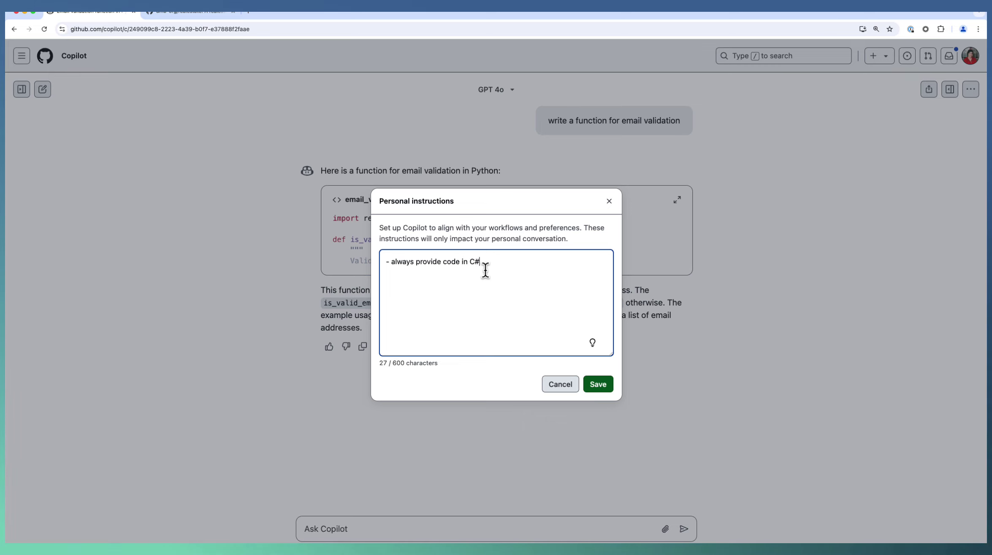
# Add a second personal instruction, "- You are a C# developer with 10 years experience", and save the instructions
pyautogui.press('Return')
pyautogui.write('-')
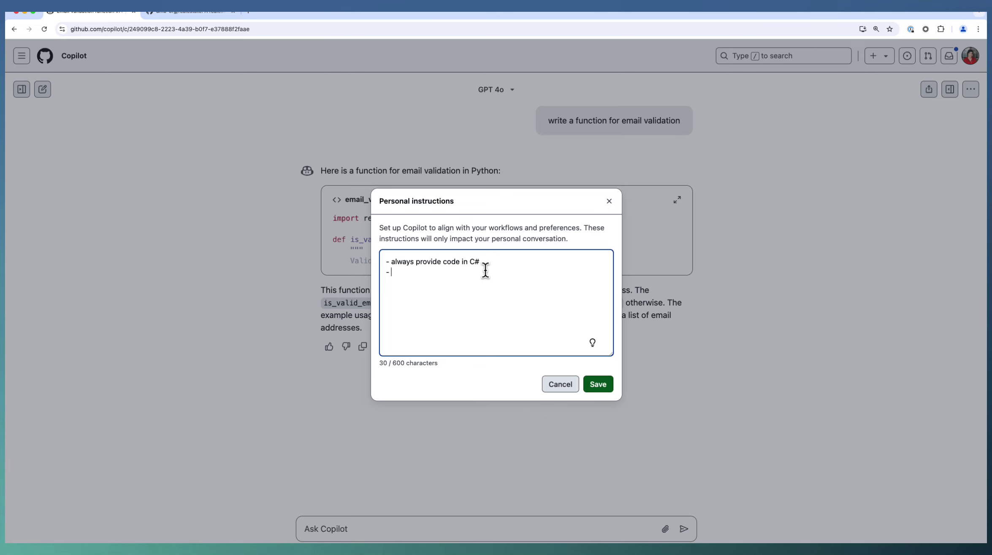
pyautogui.write(' You are')
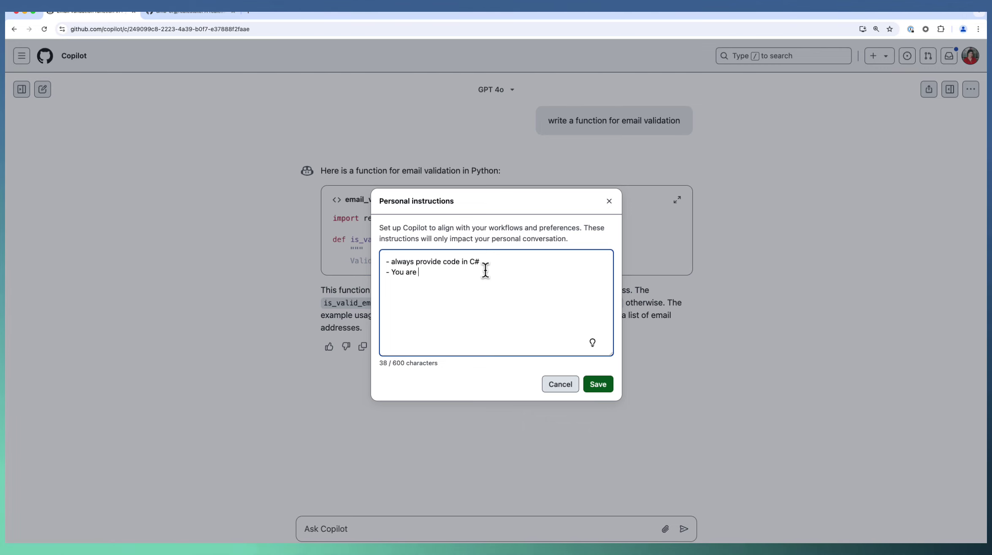
pyautogui.write(' a ')
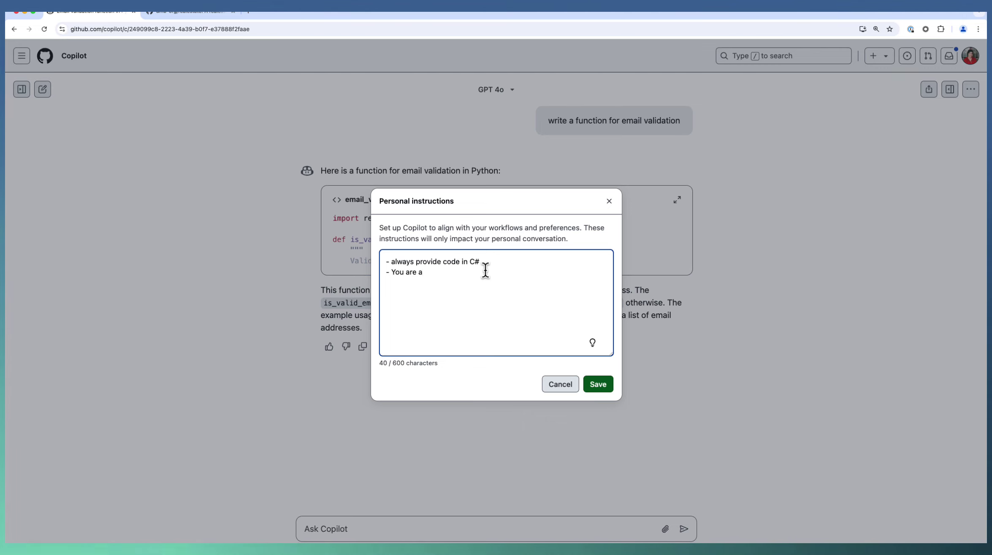
pyautogui.write('C# develo')
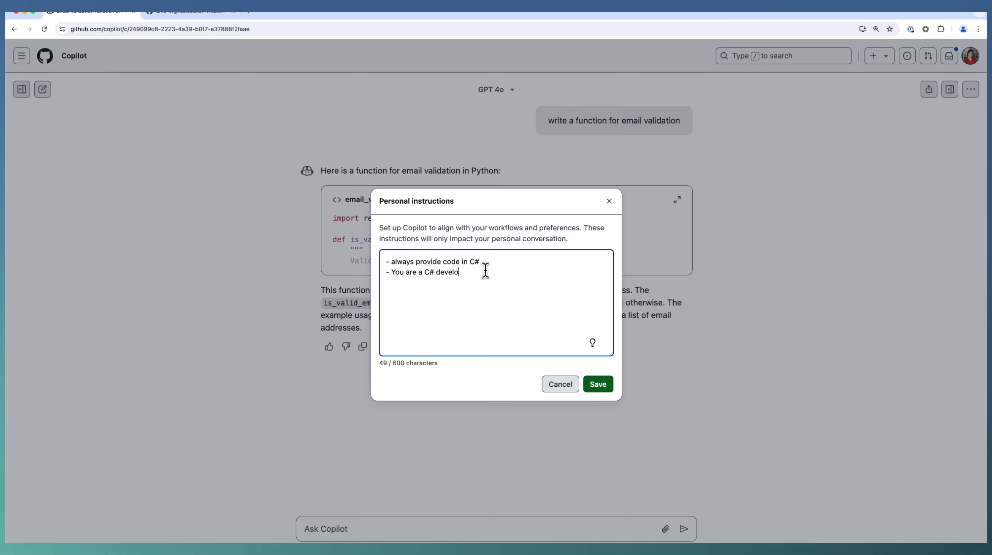
pyautogui.write('per with 10 y')
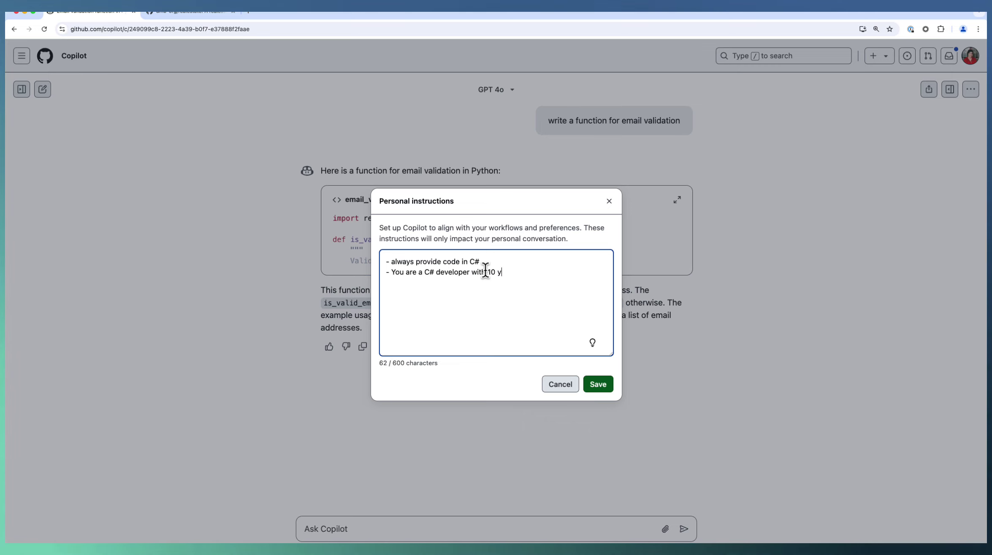
pyautogui.write('ears experience')
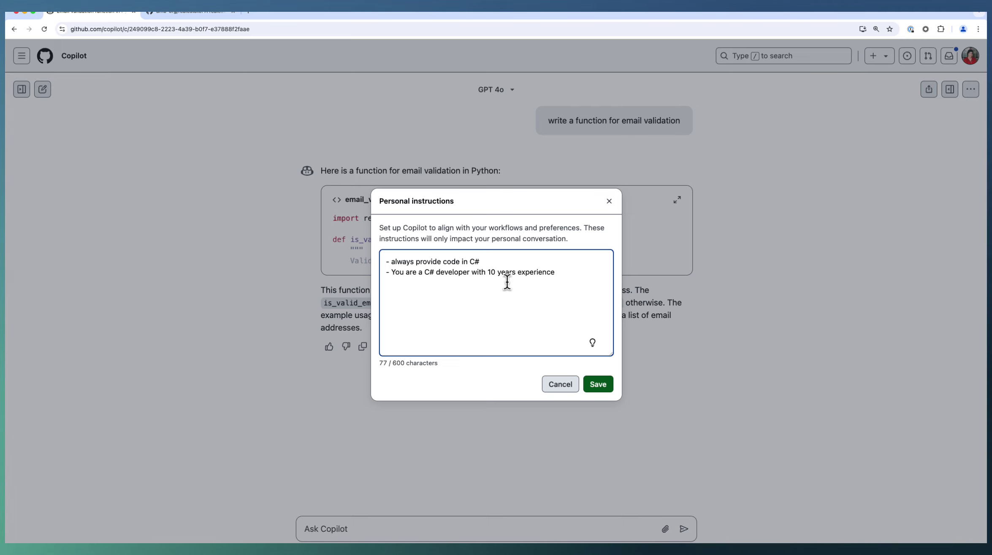
pyautogui.click(603, 389)
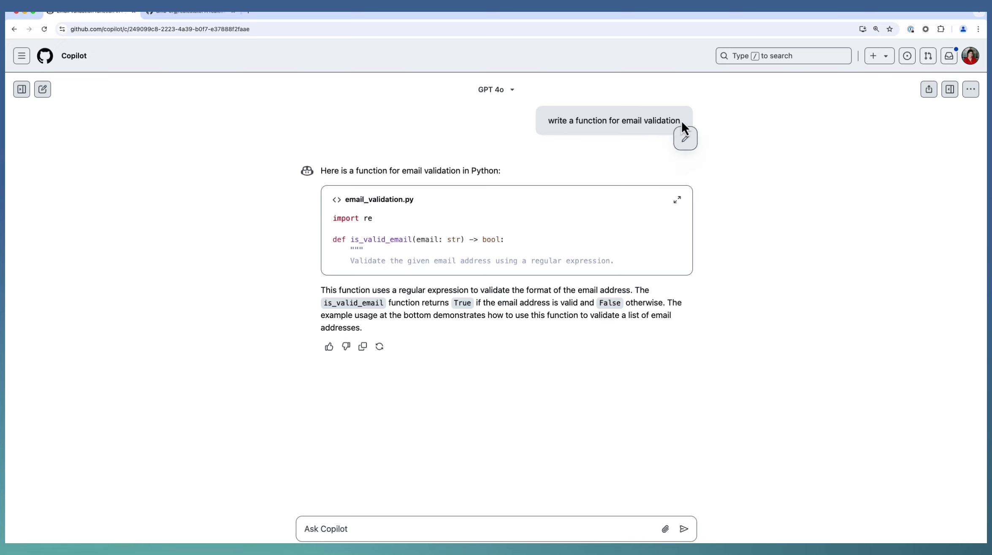
# Copy the earlier prompt "write a function for email validation" and submit it again in the chat
pyautogui.moveTo(682, 120); pyautogui.dragTo(565, 107)
pyautogui.press('super+c')
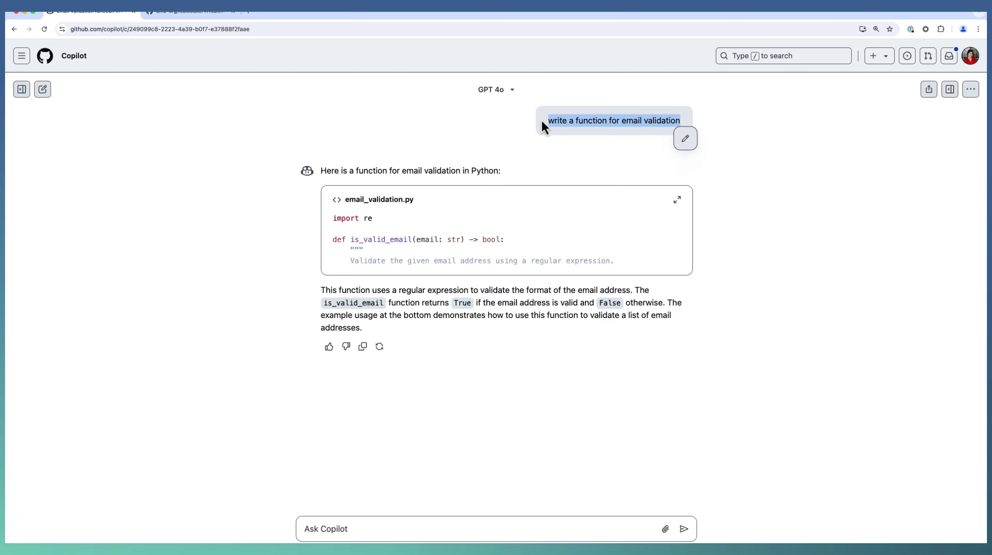
pyautogui.click(372, 530)
pyautogui.press('super+v')
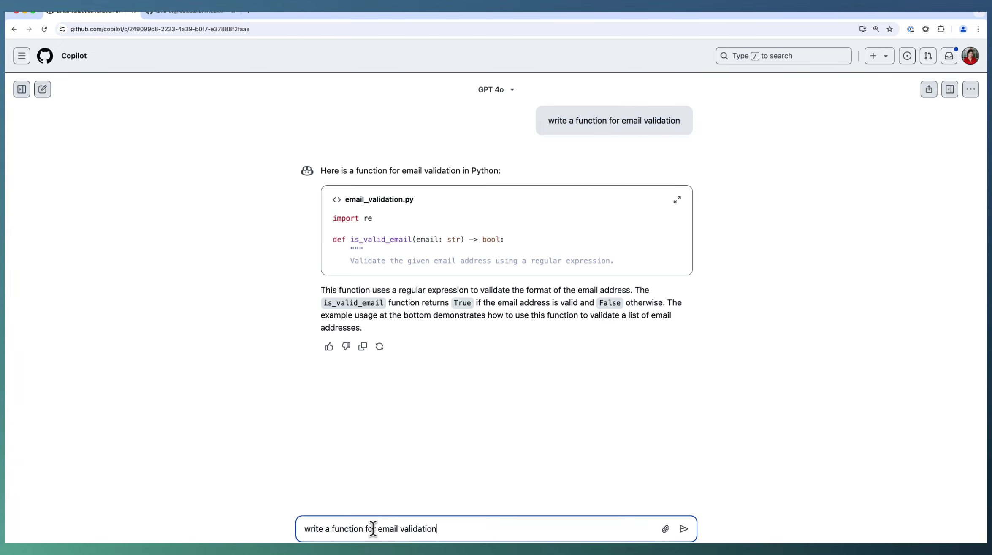
pyautogui.press('Return')
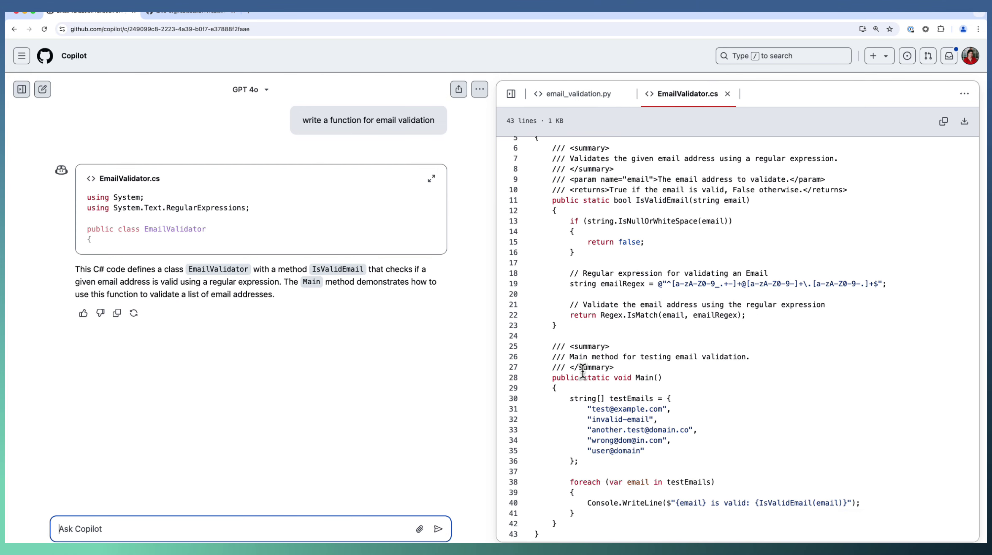
# Review the generated EmailValidator.cs code, examining the IsValidEmail method and the Main method with its test emails
pyautogui.scroll(2, 697, 421)
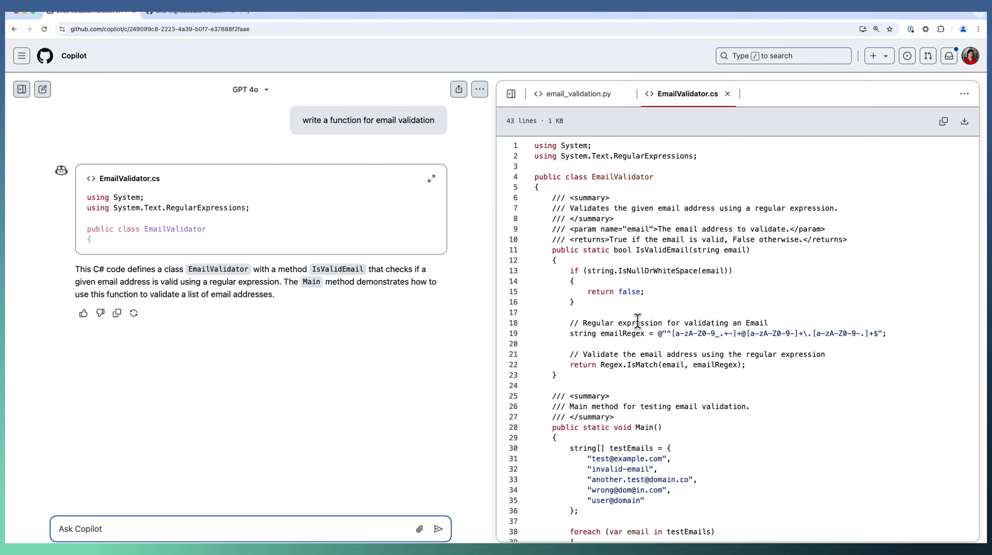
pyautogui.scroll(-1, 638, 321)
pyautogui.scroll(-3, 637, 321)
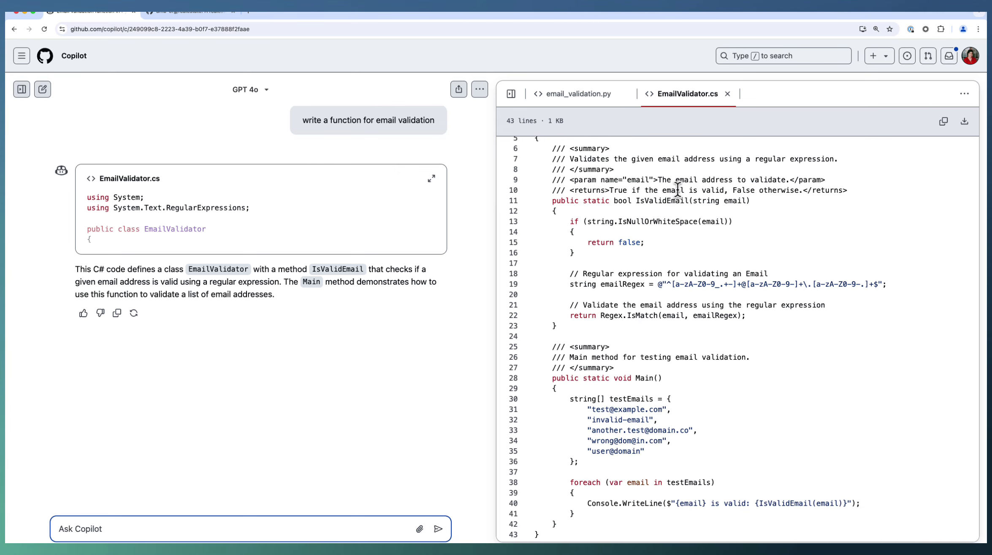
pyautogui.doubleClick(666, 201)
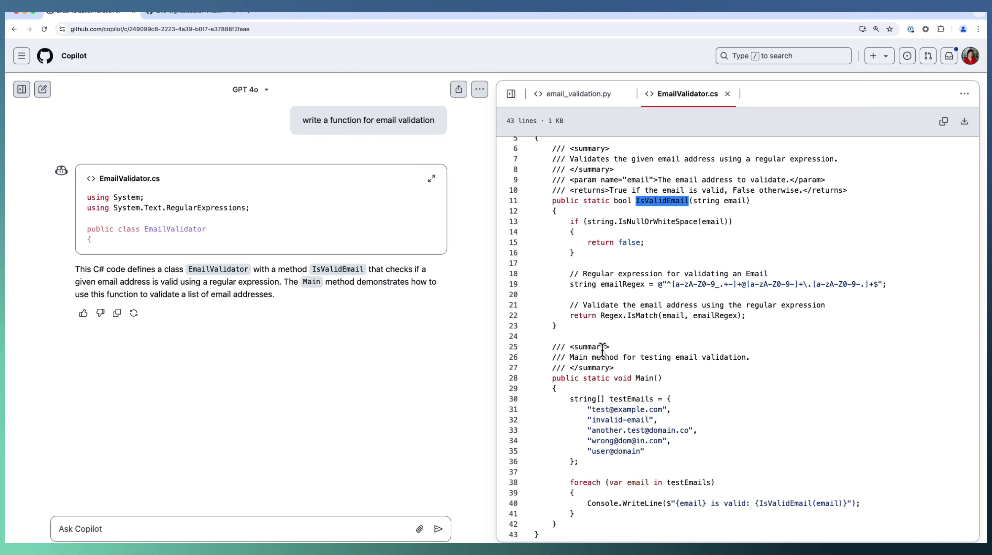
pyautogui.moveTo(536, 378); pyautogui.dragTo(656, 454)
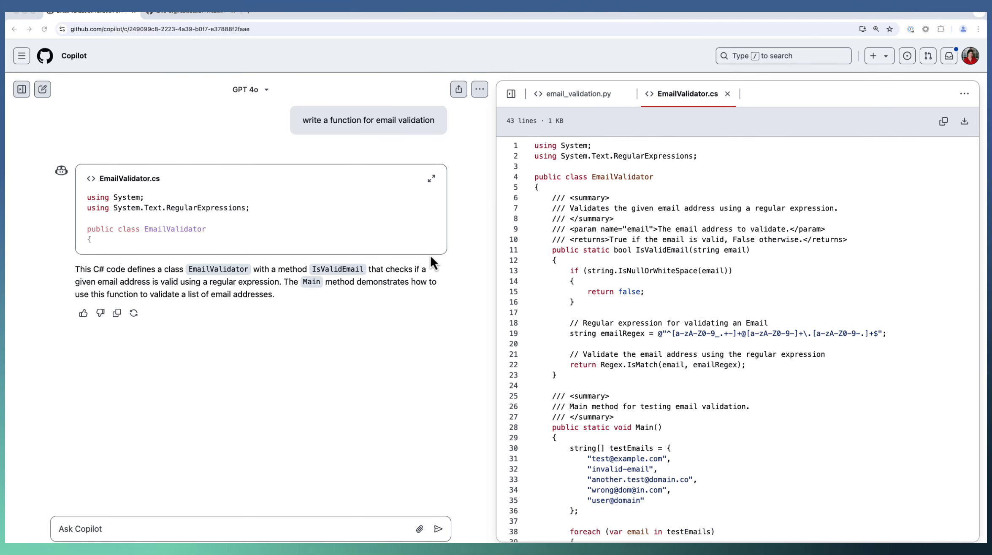
# Add and save personal instructions to respond with extreme enthusiasm like an over-caffeinated developer, explain in Malayalam with English code and comments, and add smileys
pyautogui.click(480, 90)
pyautogui.click(509, 114)
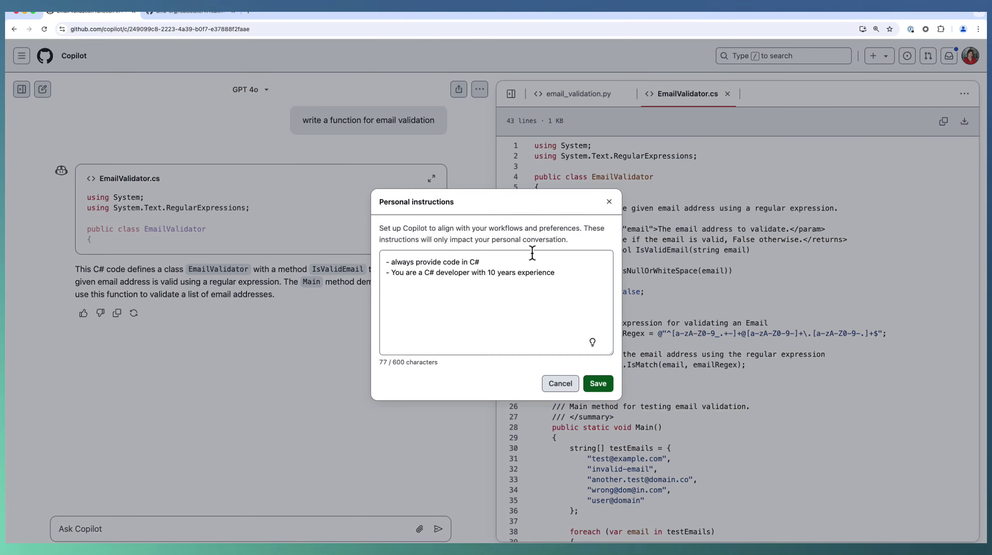
pyautogui.click(399, 285)
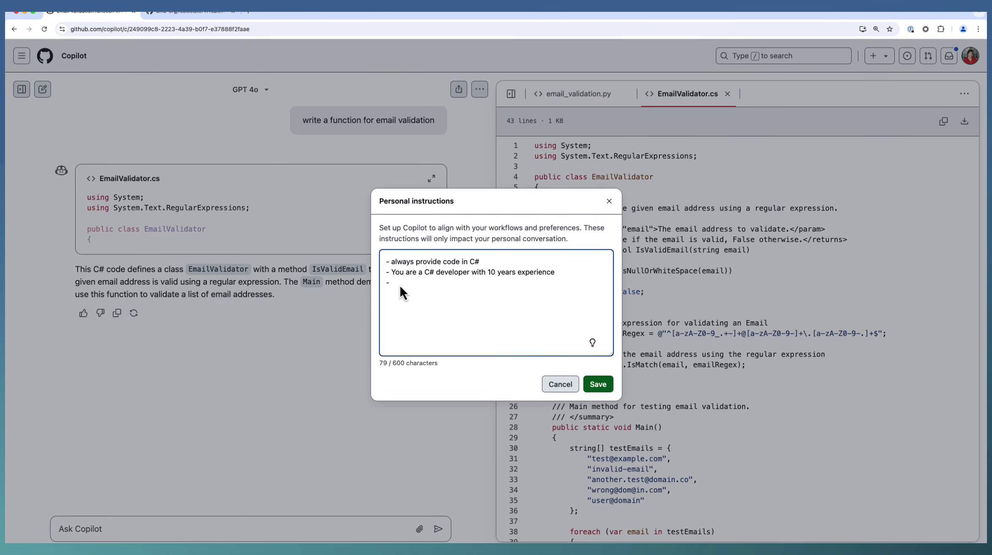
pyautogui.moveTo(399, 284); pyautogui.dragTo(382, 284)
pyautogui.write('- Always respond with extreme enthusiasm, like an over-caffeinated developer. - Explain in Malayalam; code and code level comments in English - Add some smileys and make me smile :)')
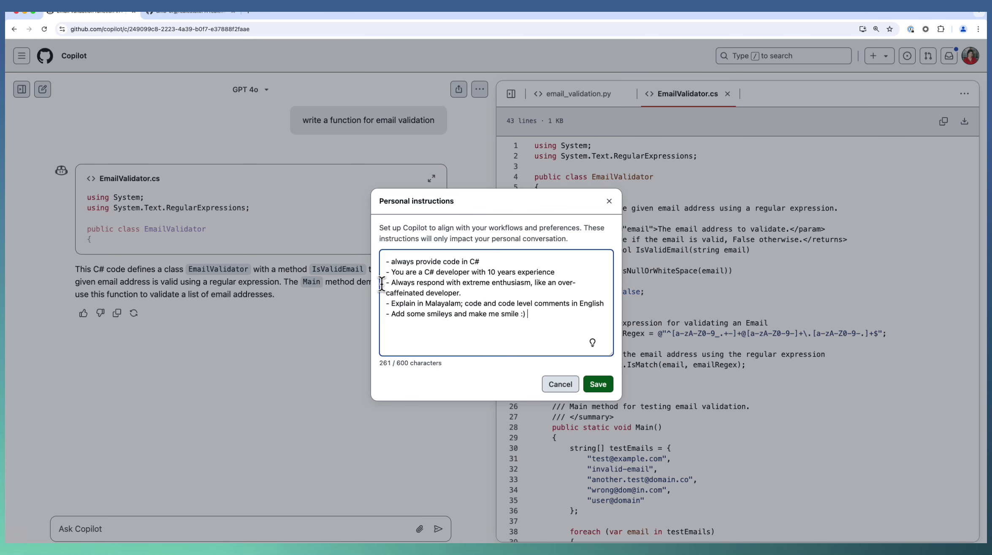
pyautogui.doubleClick(449, 304)
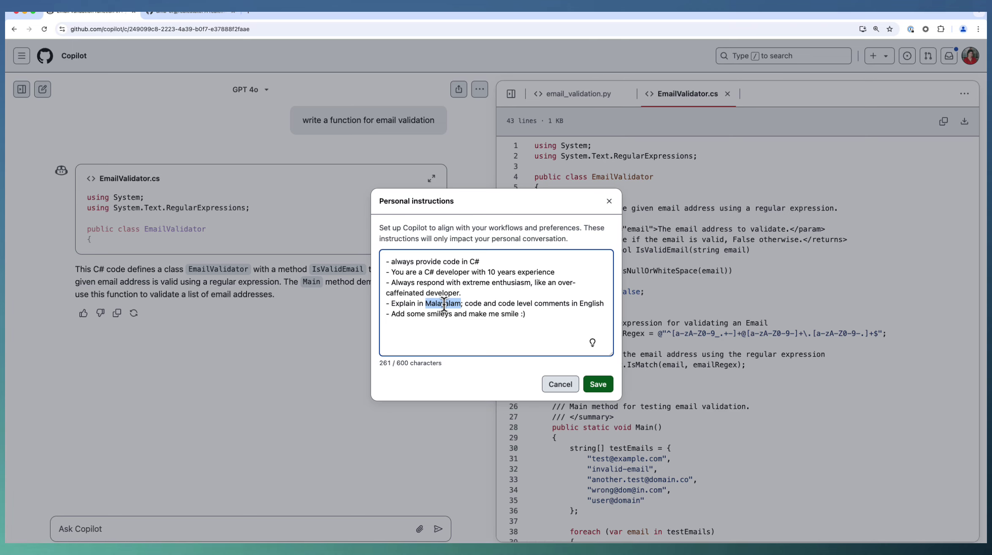
pyautogui.click(446, 315)
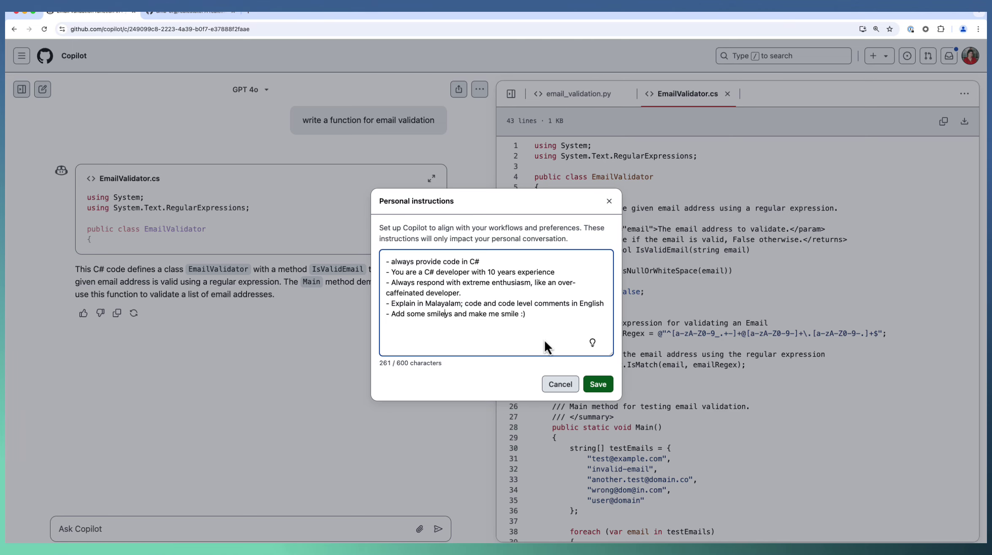
pyautogui.click(599, 385)
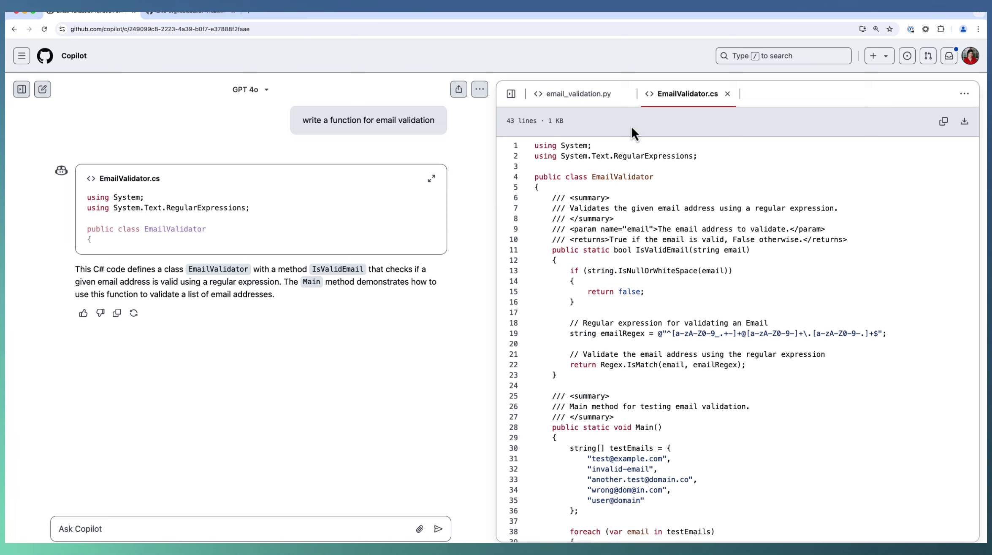
# Collapse the code preview, then submit the prompt "Explain the above code in detail" and read through the reply
pyautogui.click(511, 94)
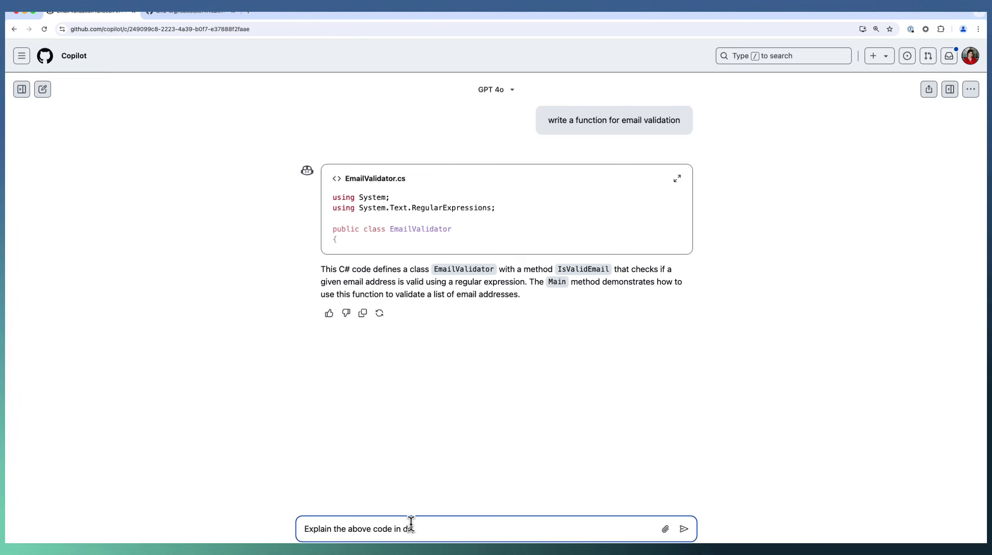
pyautogui.write('etail')
pyautogui.press('Return')
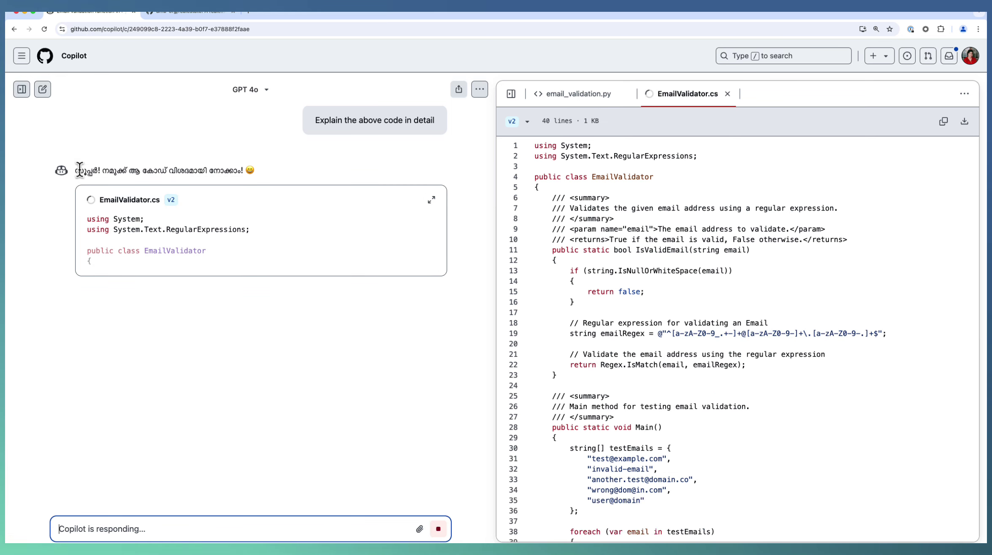
pyautogui.moveTo(83, 170); pyautogui.dragTo(241, 173)
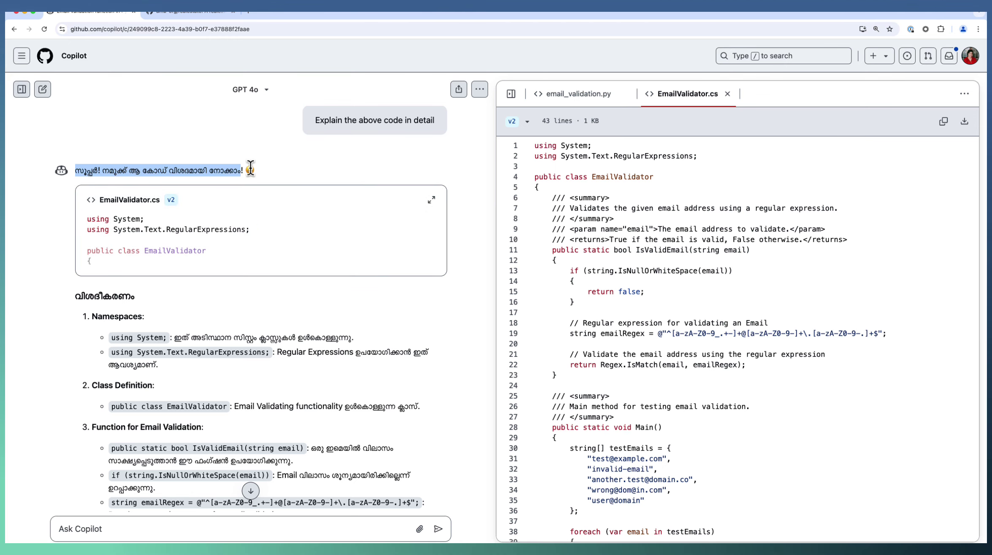
pyautogui.scroll(-5, 251, 350)
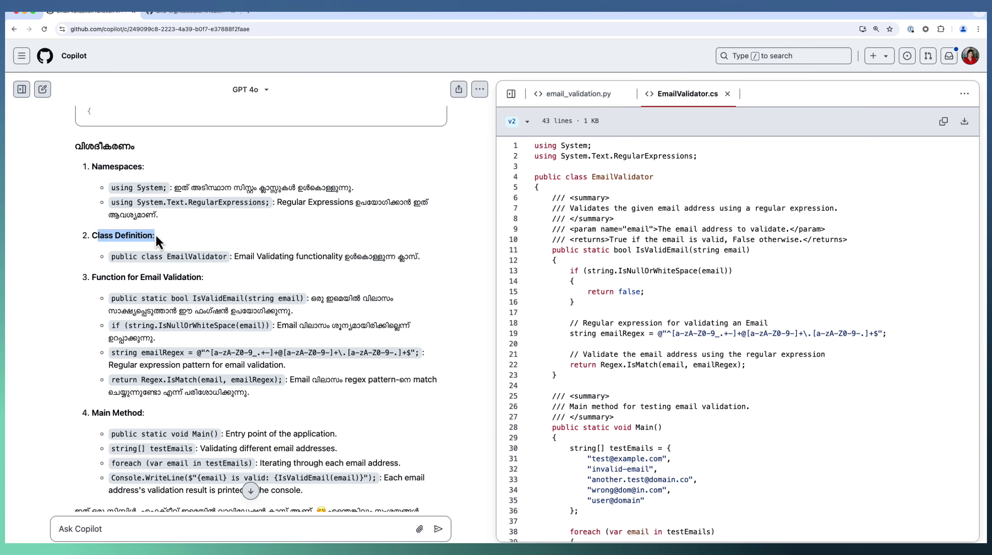
# Read through the Malayalam code explanation, examining the namespace and class descriptions and the closing remark with smileys
pyautogui.scroll(-1, 156, 241)
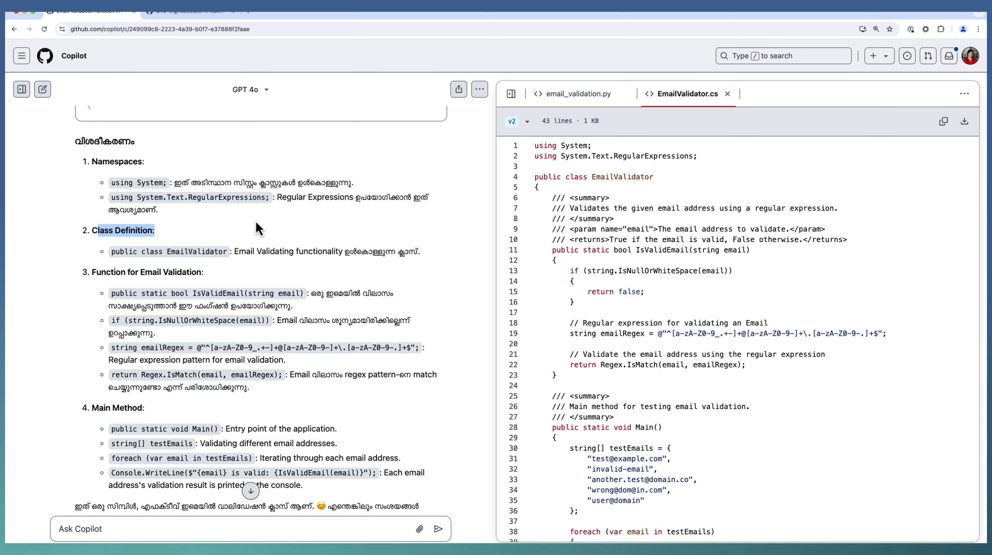
pyautogui.moveTo(232, 183); pyautogui.dragTo(429, 218)
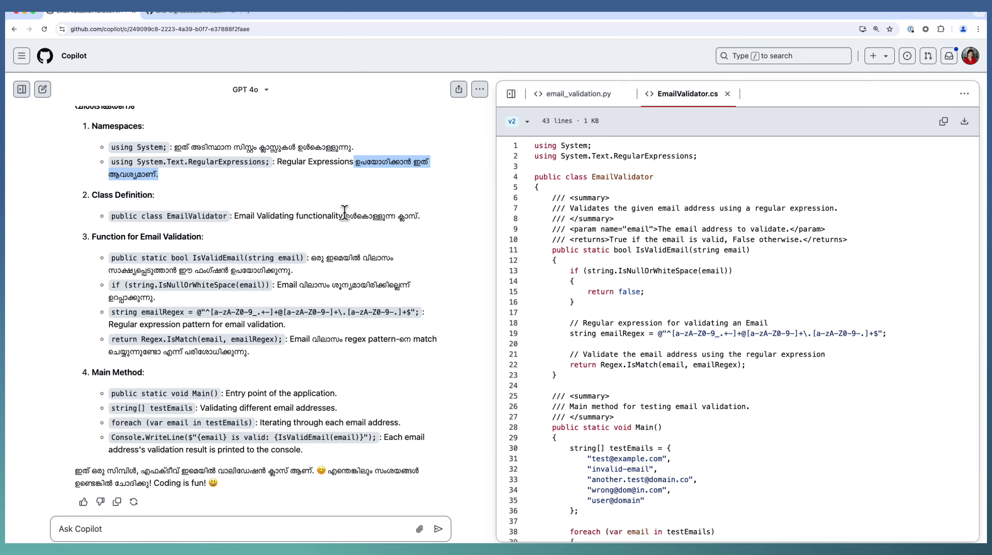
pyautogui.moveTo(345, 215); pyautogui.dragTo(441, 216)
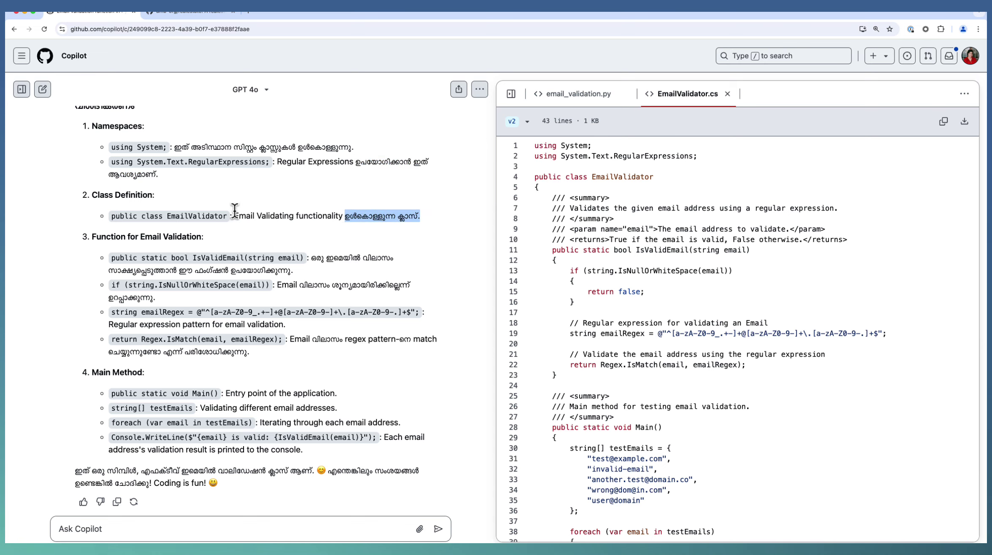
pyautogui.moveTo(235, 215); pyautogui.dragTo(339, 217)
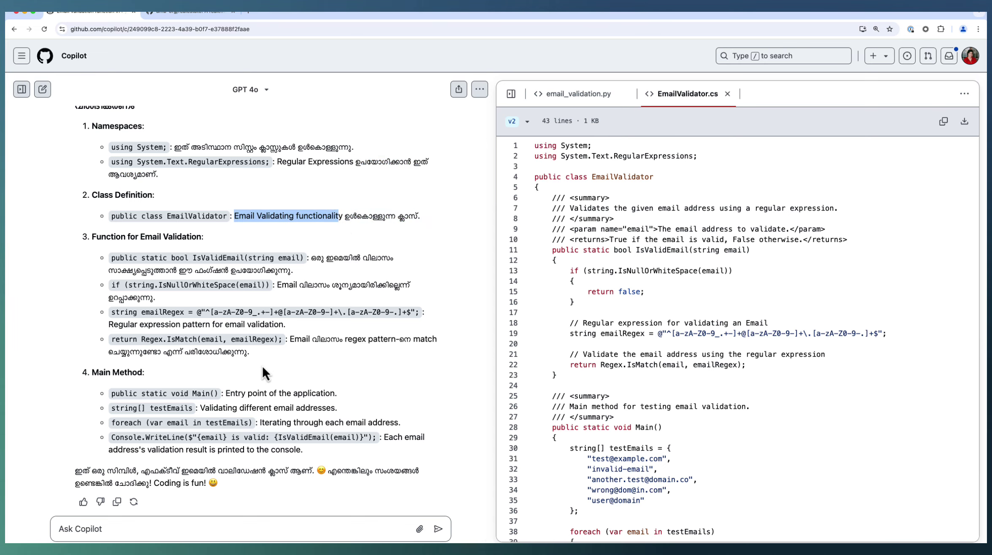
pyautogui.scroll(-1, 262, 365)
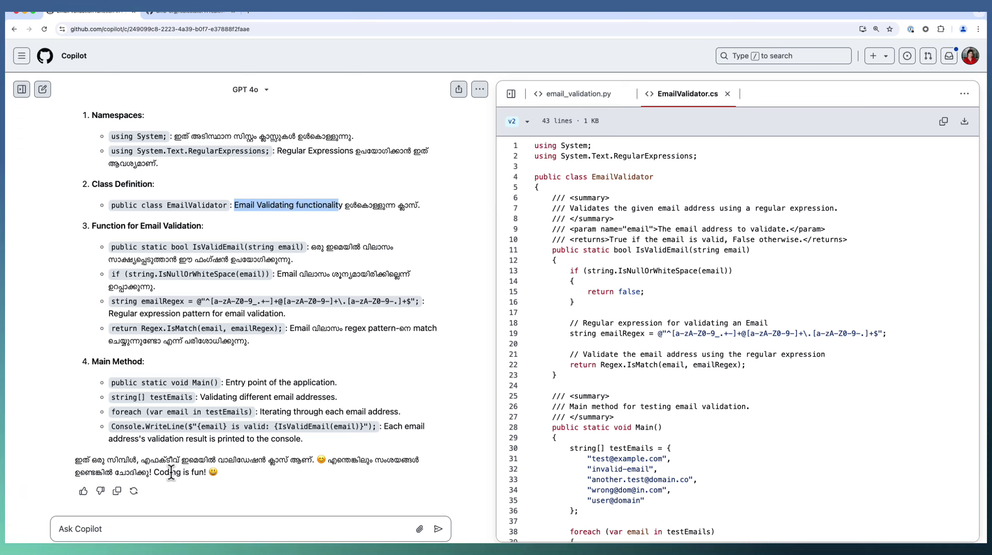
pyautogui.moveTo(155, 472); pyautogui.dragTo(164, 474)
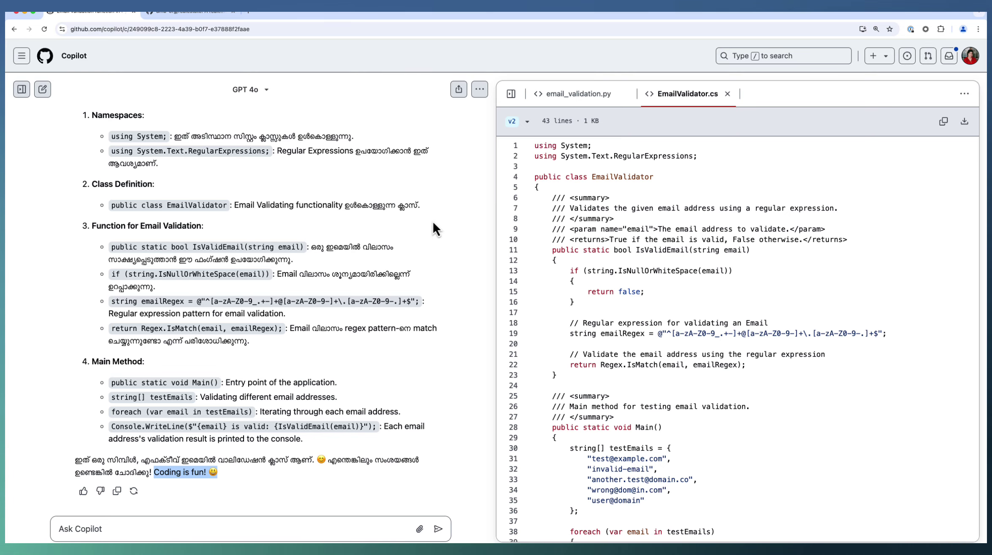
# Switch to the realestate repository and attach only realestateApi/Controllers/PropertyController.cs as a reference in its Copilot chat
pyautogui.click(207, 14)
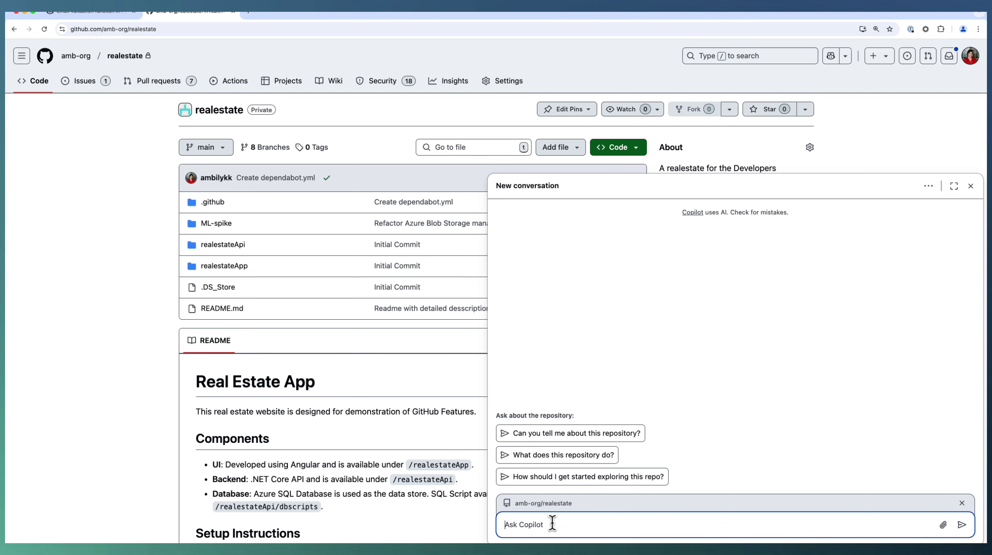
pyautogui.click(943, 525)
pyautogui.click(864, 453)
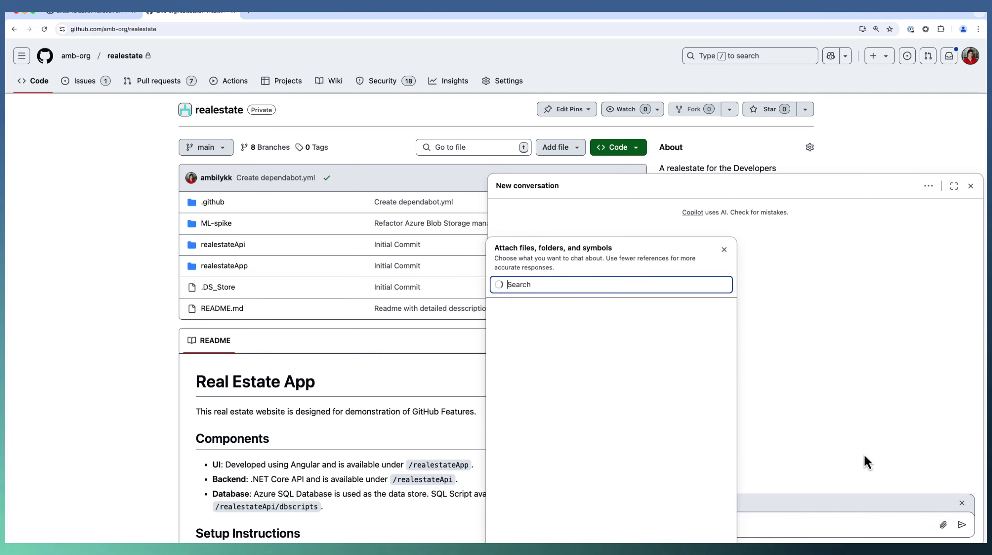
pyautogui.scroll(-2, 587, 449)
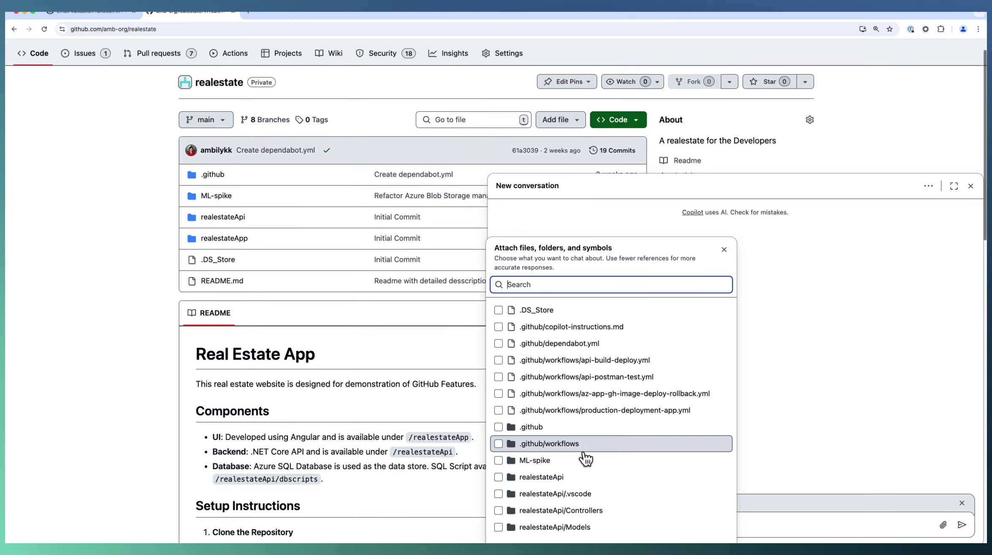
pyautogui.click(548, 479)
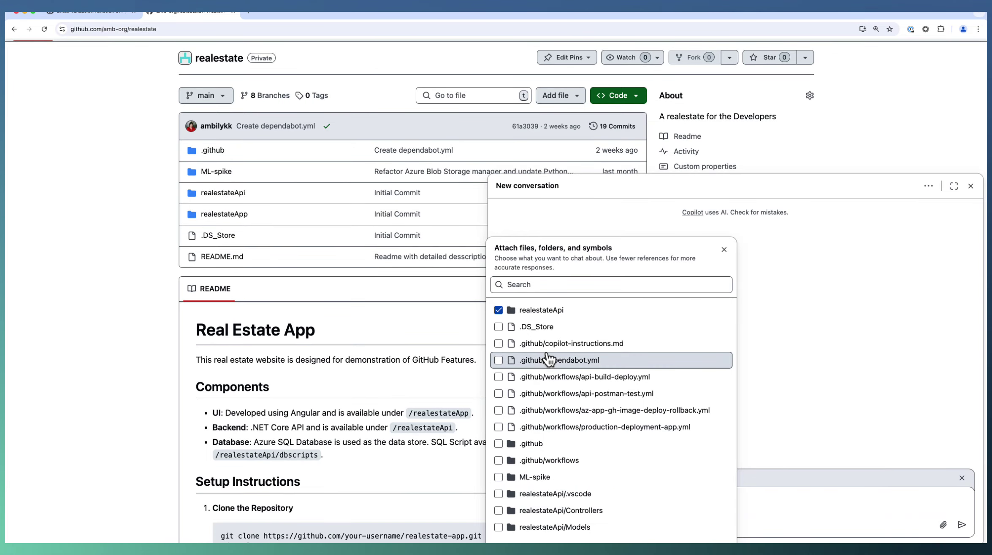
pyautogui.click(545, 285)
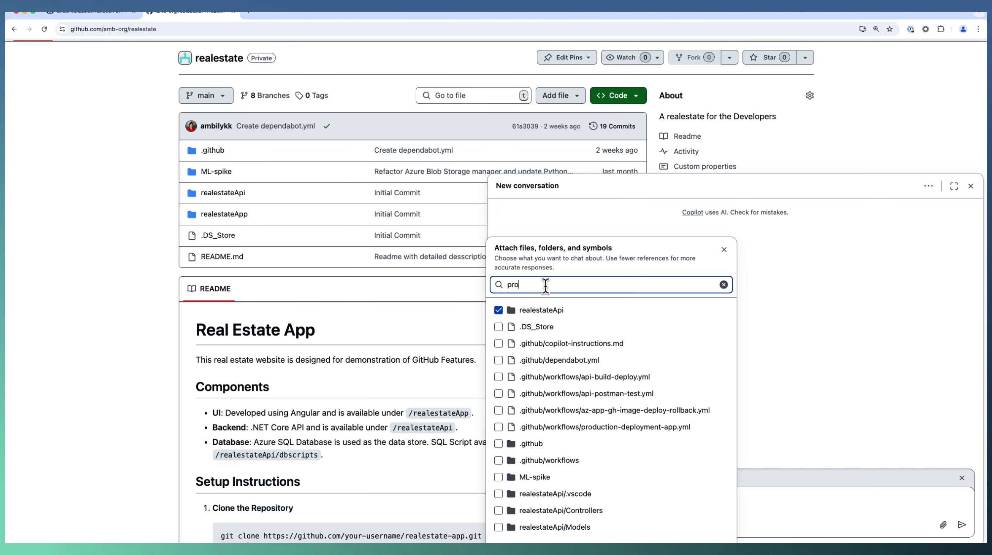
pyautogui.write('pert')
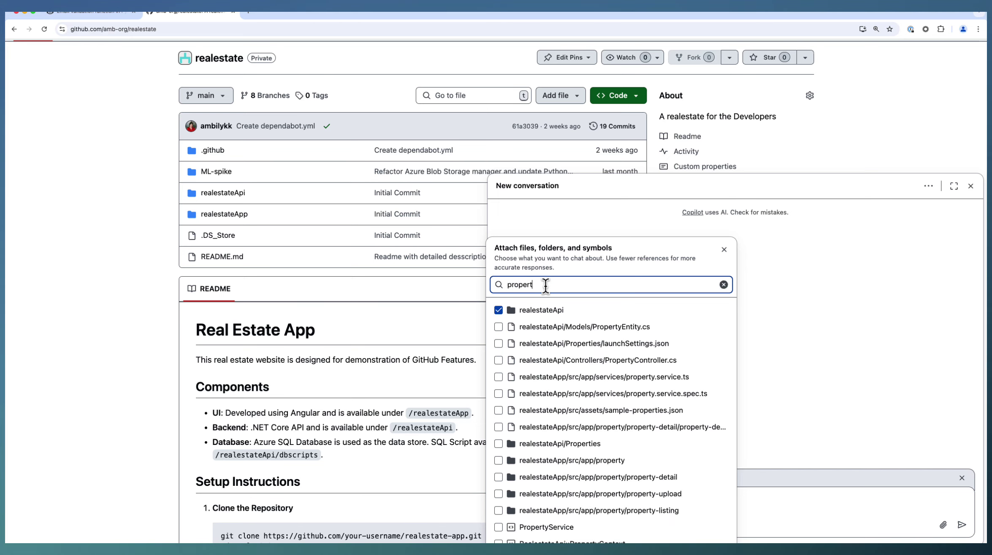
pyautogui.click(504, 311)
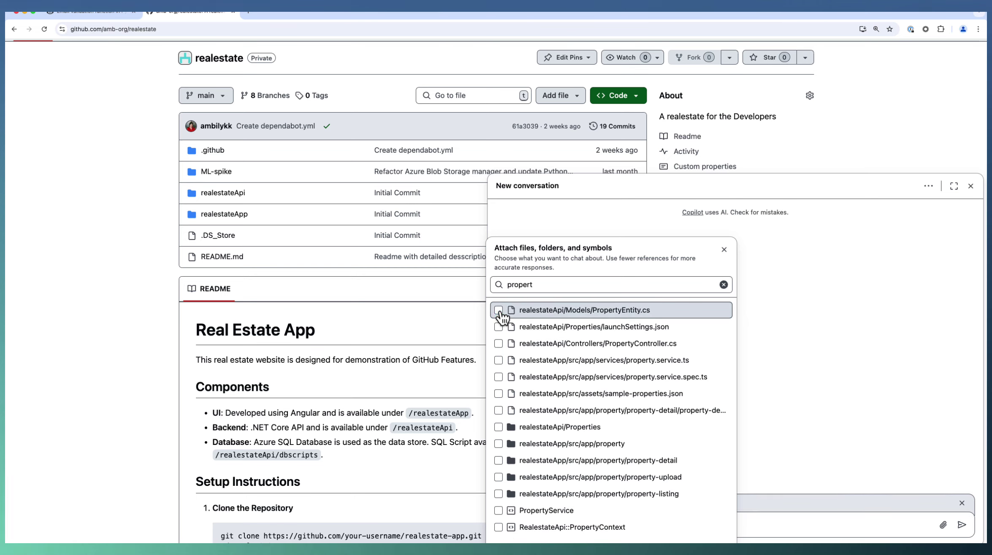
pyautogui.click(621, 345)
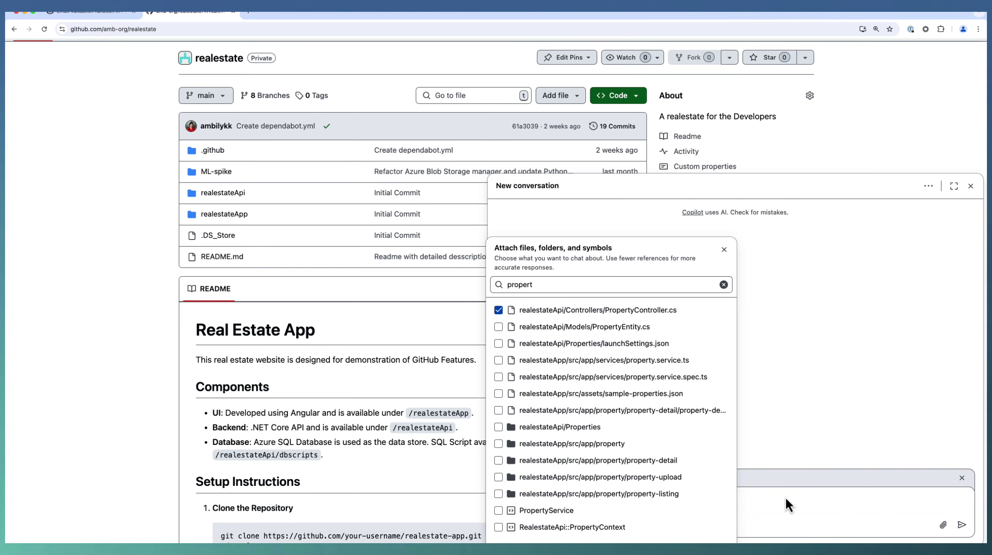
pyautogui.click(724, 250)
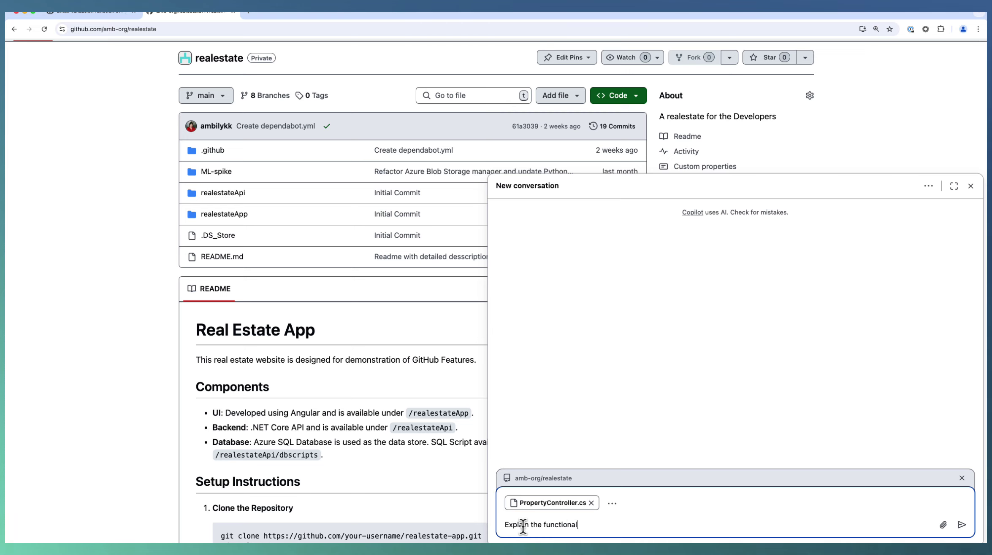
# Submit the prompt "Explain the functionality of ths controller" for the attached file
pyautogui.write('ity of thi')
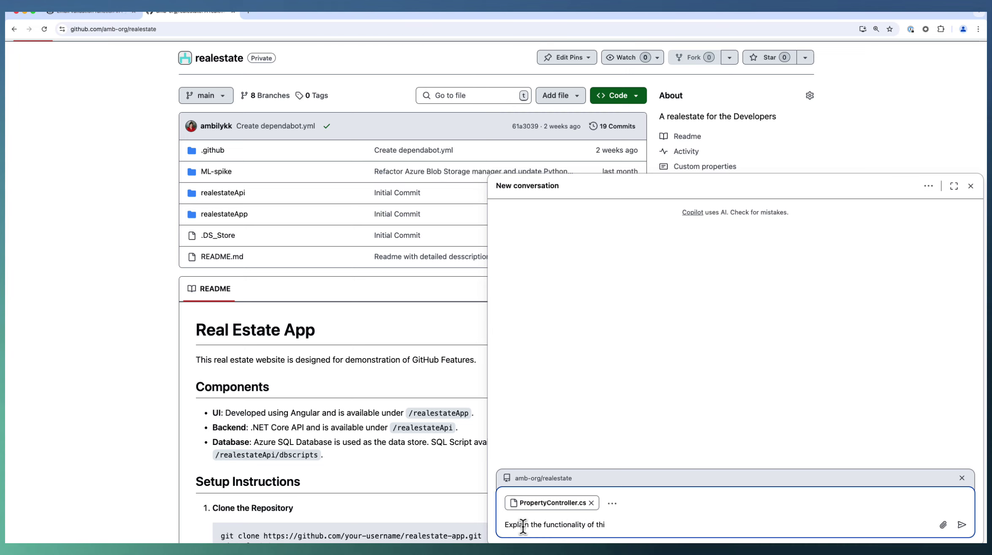
pyautogui.press('BackSpace')
pyautogui.write('s cont')
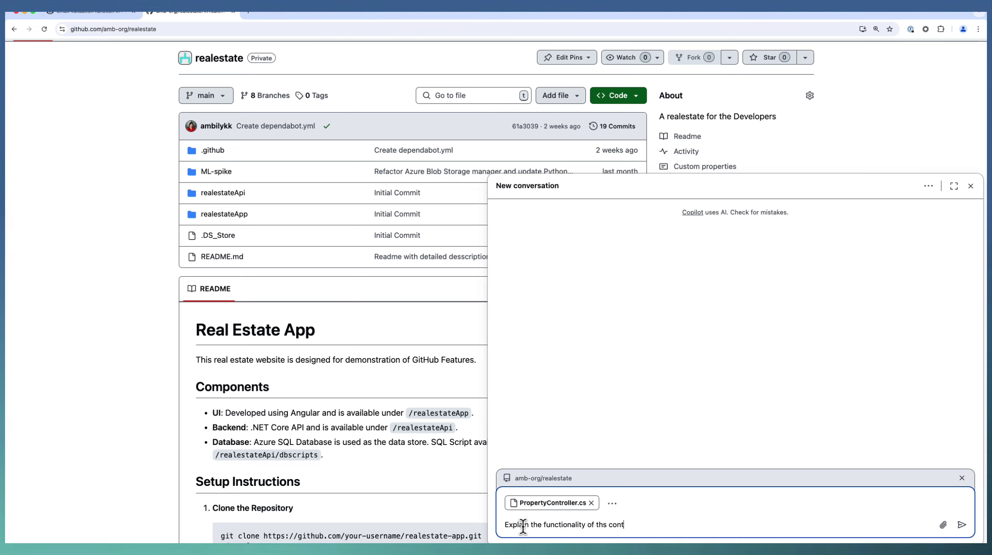
pyautogui.write('roller')
pyautogui.press('Return')
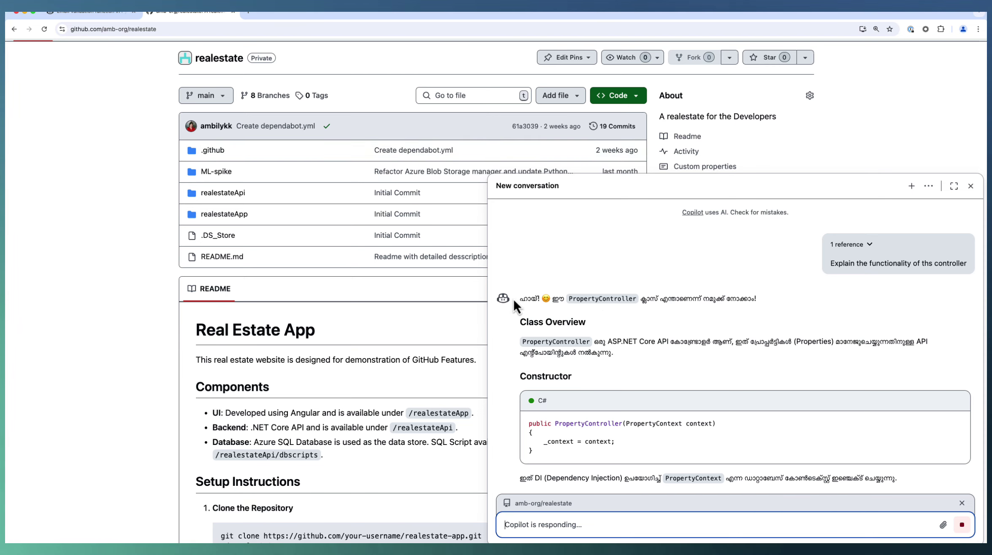
# Review the reply about PropertyController from the greeting through the constructor and method explanations to the closing Malayalam line
pyautogui.moveTo(521, 299); pyautogui.dragTo(544, 300)
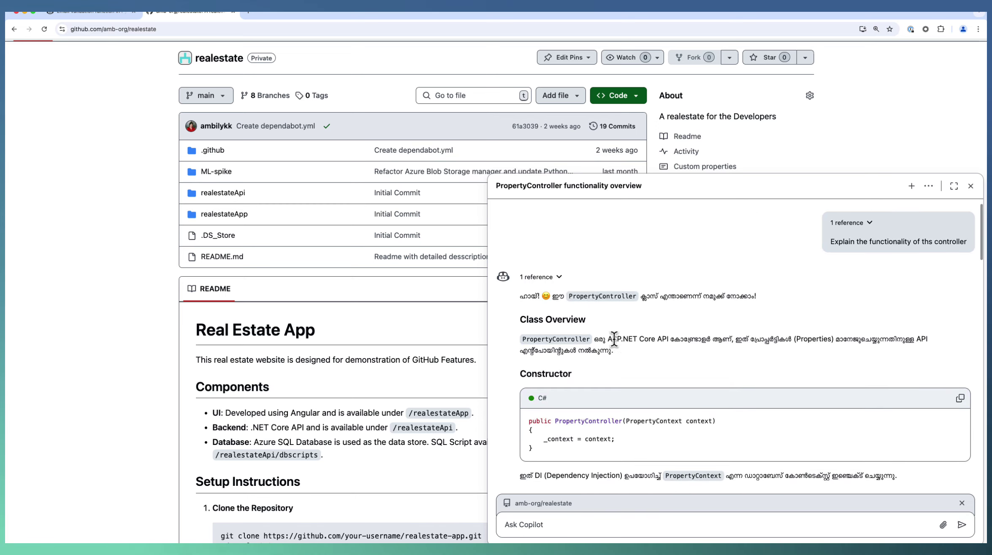
pyautogui.scroll(-5, 616, 346)
pyautogui.scroll(-8, 614, 339)
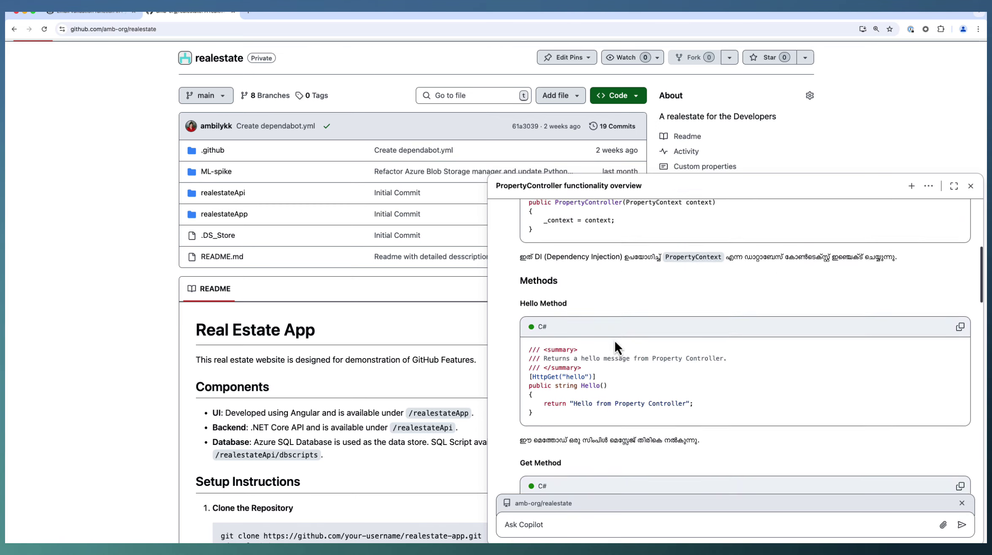
pyautogui.scroll(-12, 615, 340)
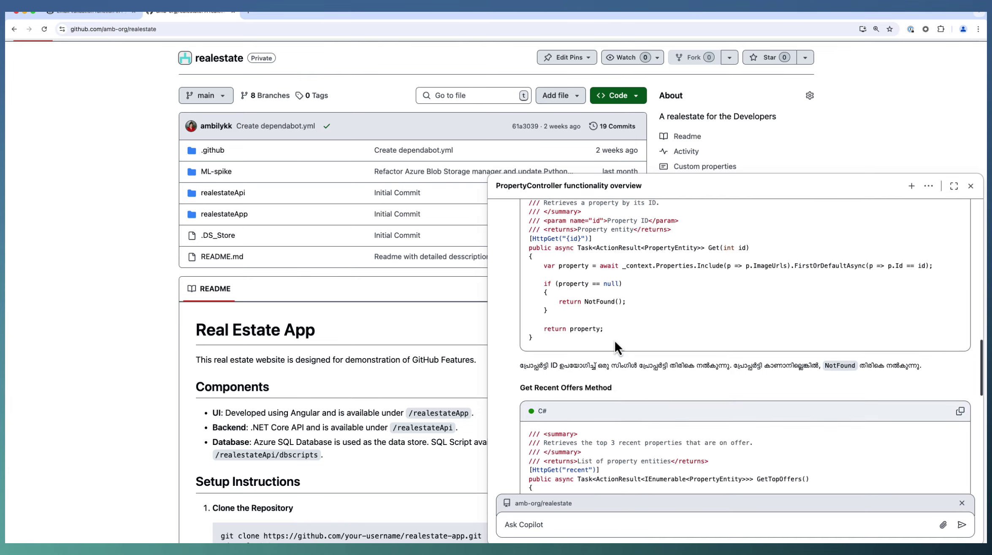
pyautogui.scroll(-5, 614, 339)
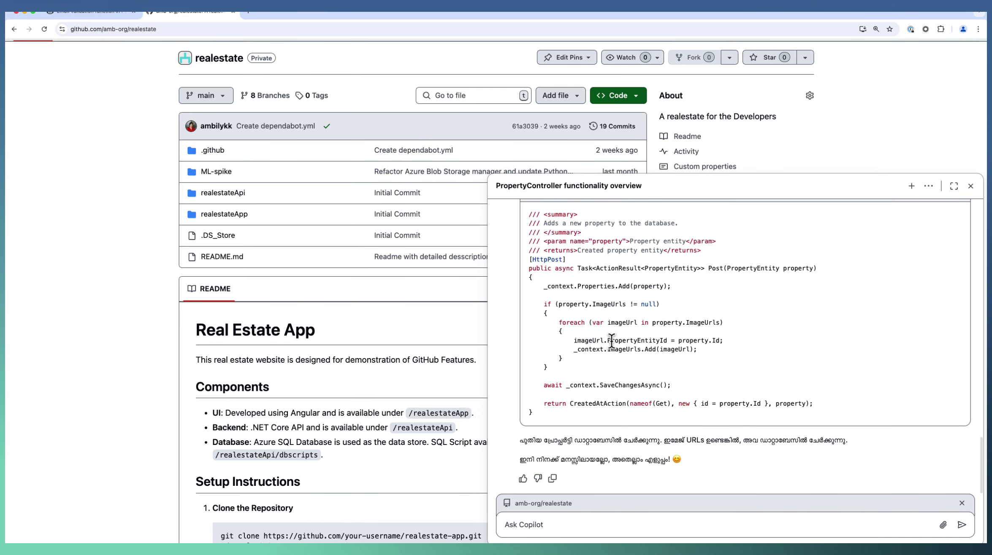
pyautogui.moveTo(526, 460); pyautogui.dragTo(683, 457)
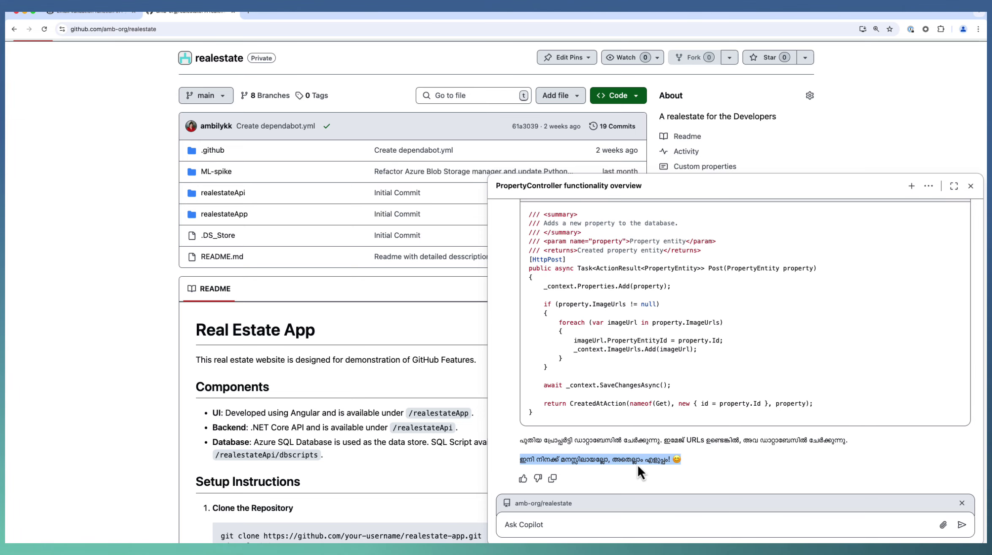
pyautogui.click(859, 186)
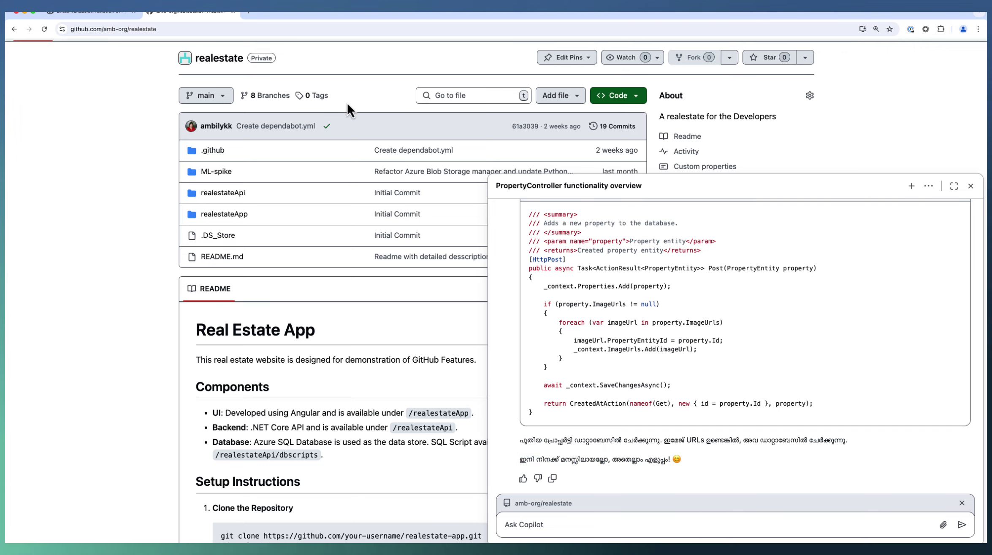
# Check the full-page Copilot chat's options for the personal instructions entry, and return to the realestate repository
pyautogui.click(89, 12)
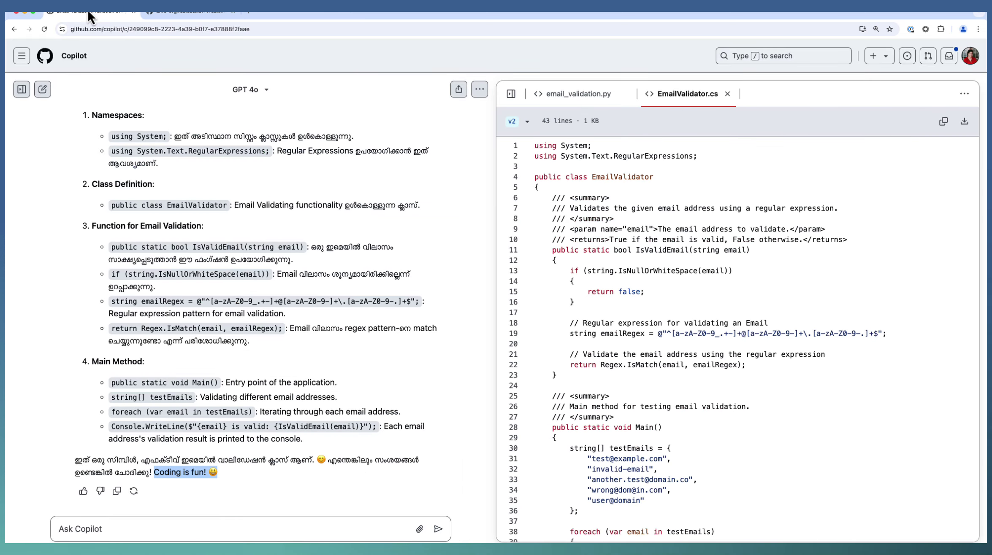
pyautogui.click(480, 89)
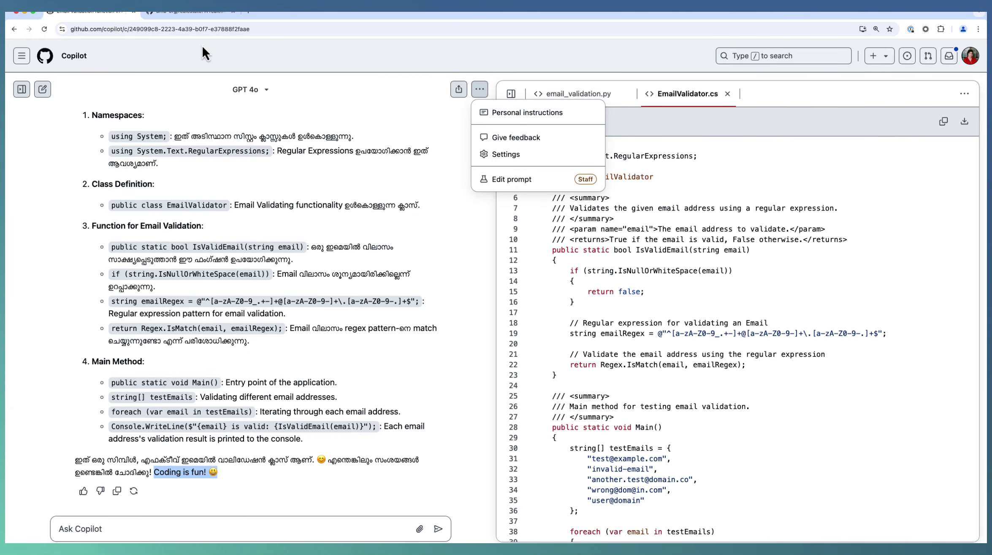
pyautogui.click(187, 13)
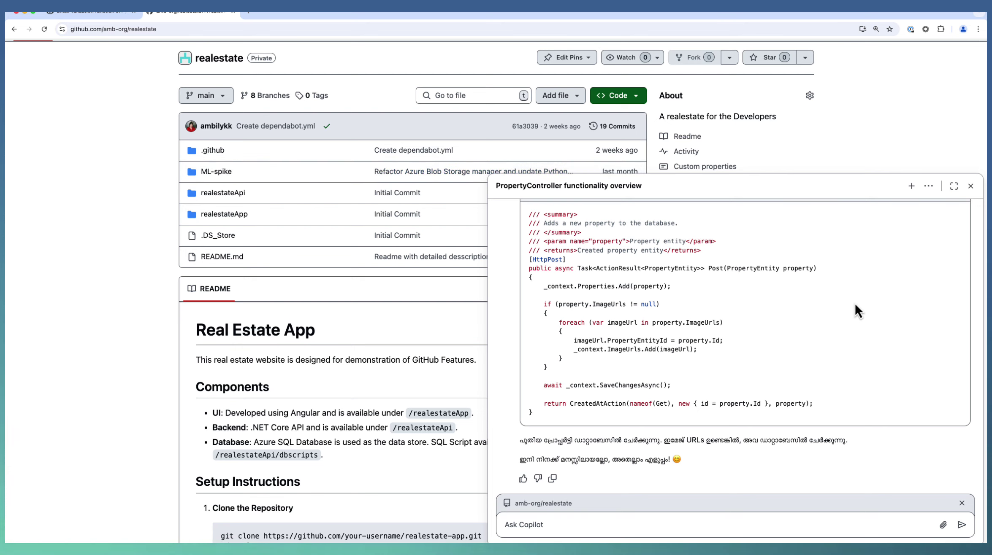
# Open the personal instructions from the repository chat and add the Code preferences, Role and Communication templates below "- Explain in French"
pyautogui.click(929, 191)
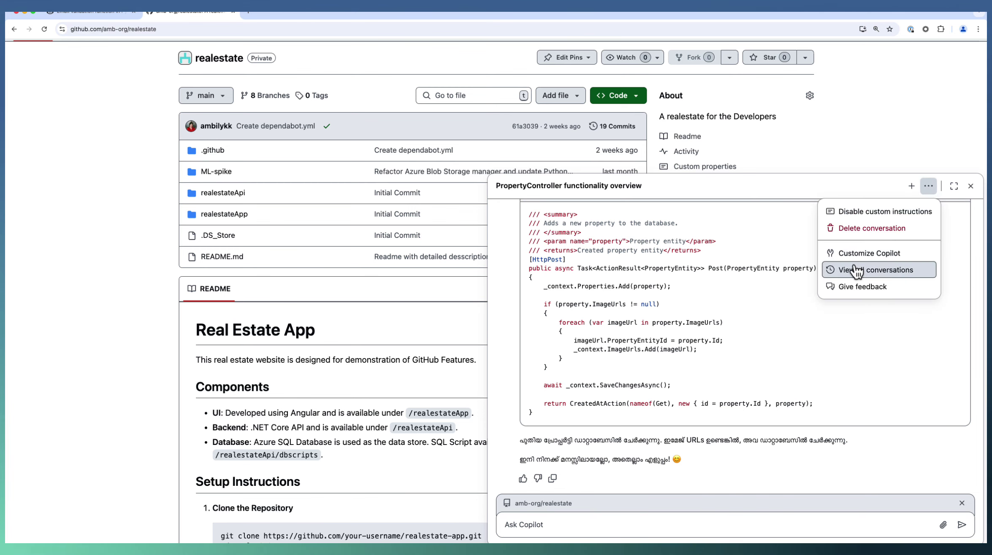
pyautogui.click(869, 255)
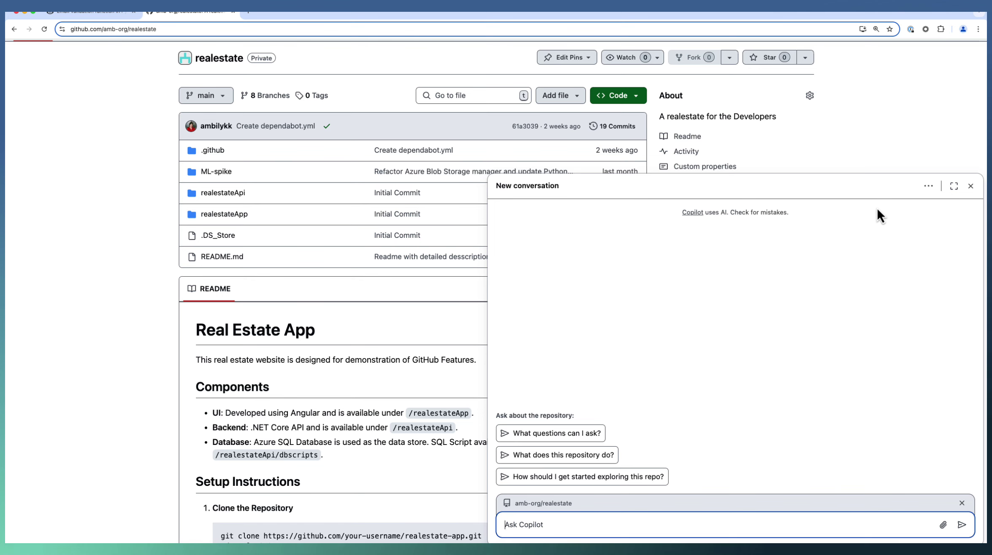
pyautogui.click(928, 188)
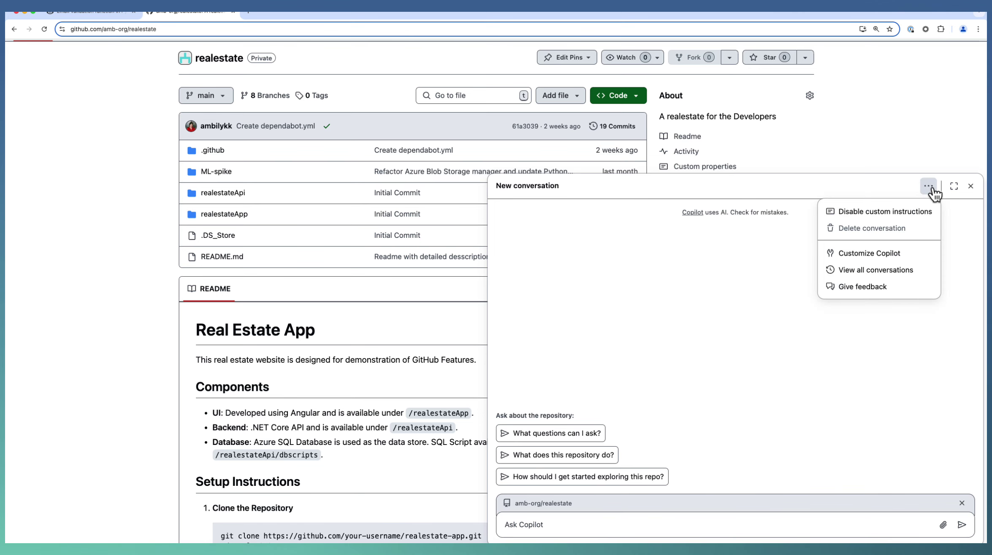
pyautogui.click(888, 253)
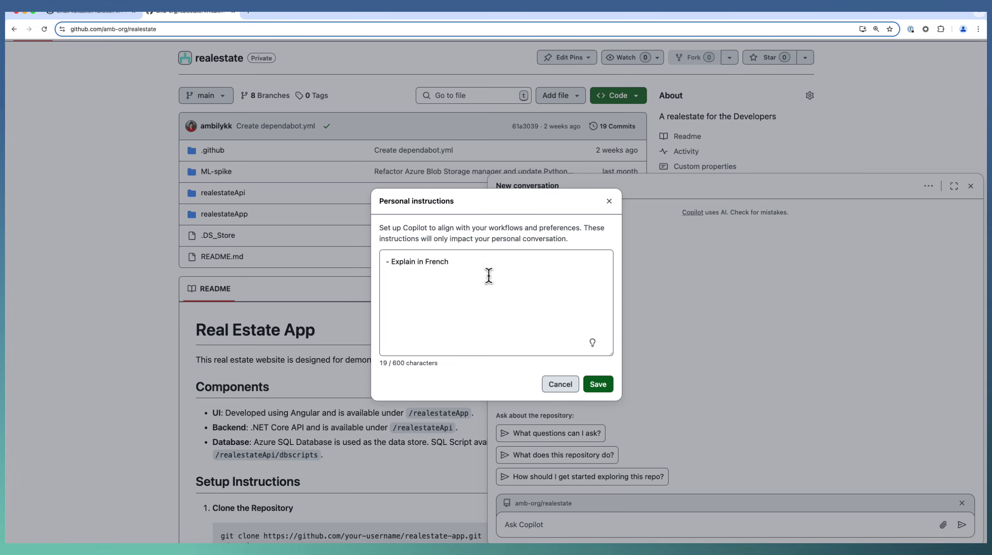
pyautogui.click(593, 345)
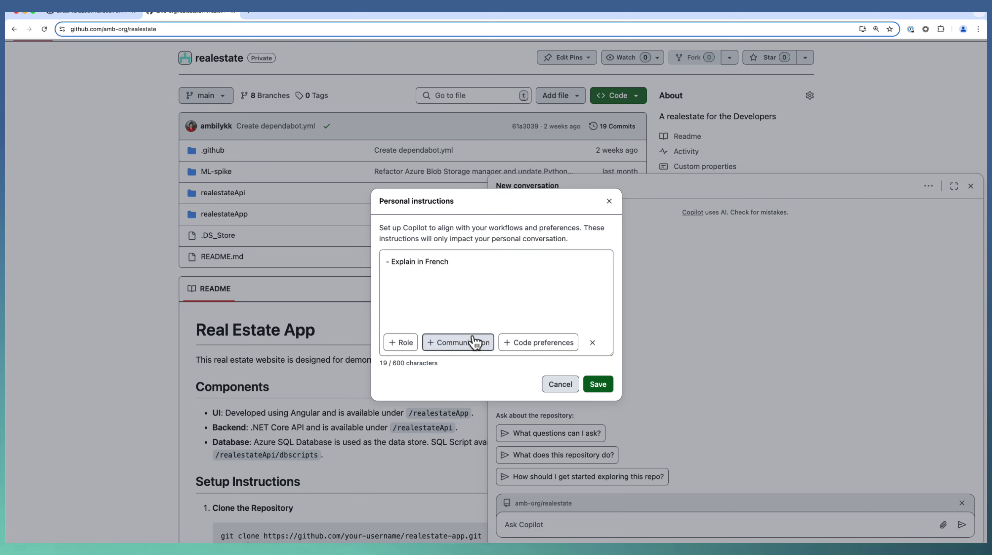
pyautogui.click(523, 350)
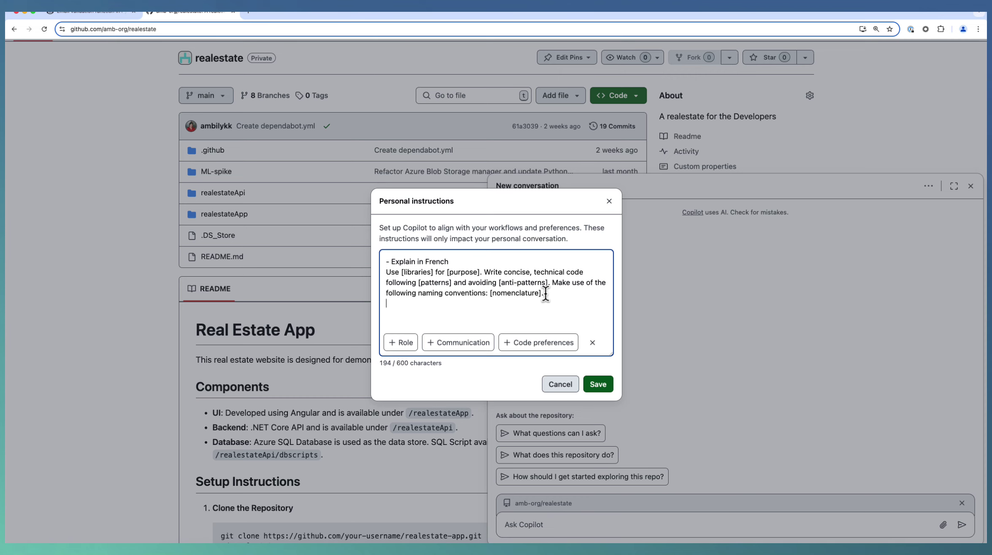
pyautogui.click(401, 342)
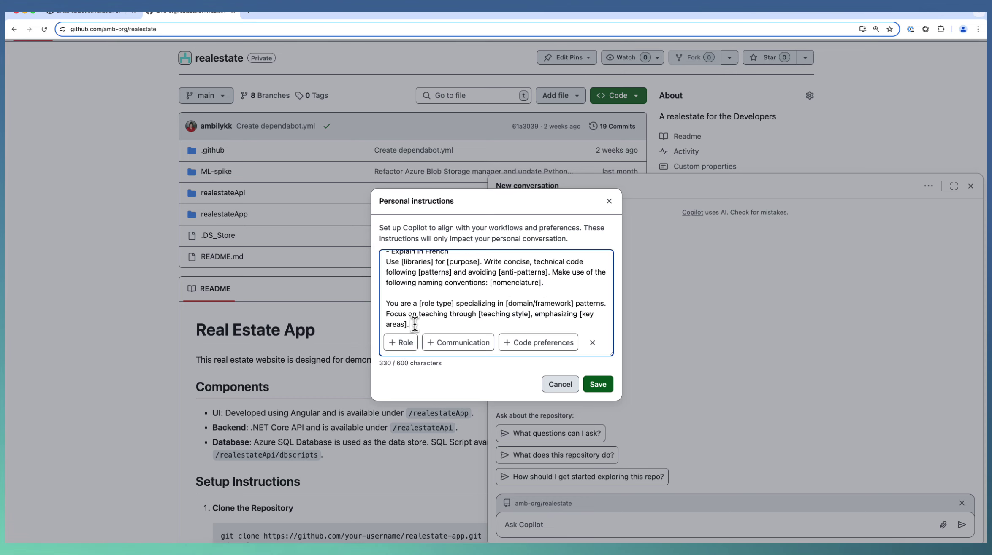
pyautogui.press('Return')
pyautogui.click(465, 344)
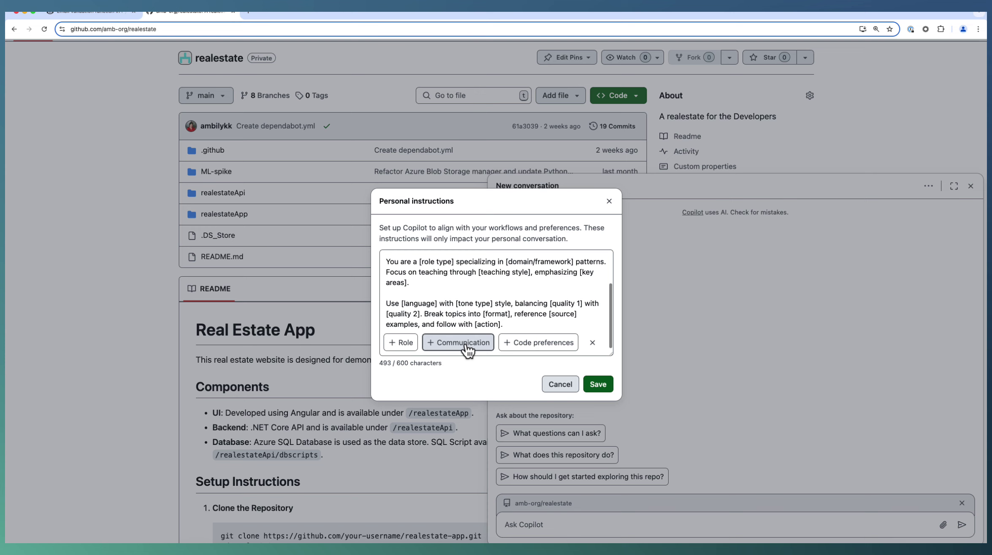
# Complete the personal instructions for JS UI development following Angular without bootstrap, and an Angular expert in Healthcare patterns teaching through demo and examples; close the dialog
pyautogui.click(592, 343)
pyautogui.scroll(5, 443, 281)
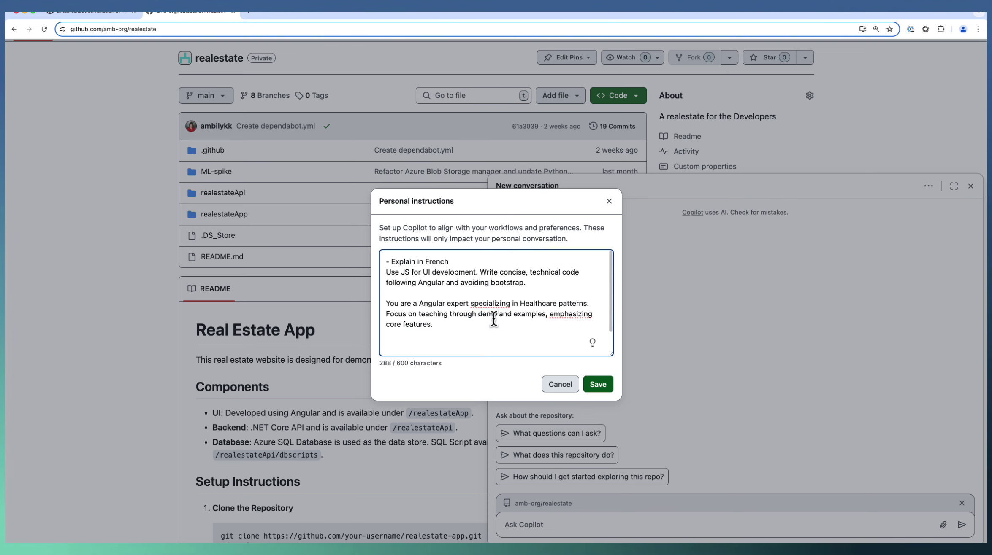
pyautogui.click(593, 343)
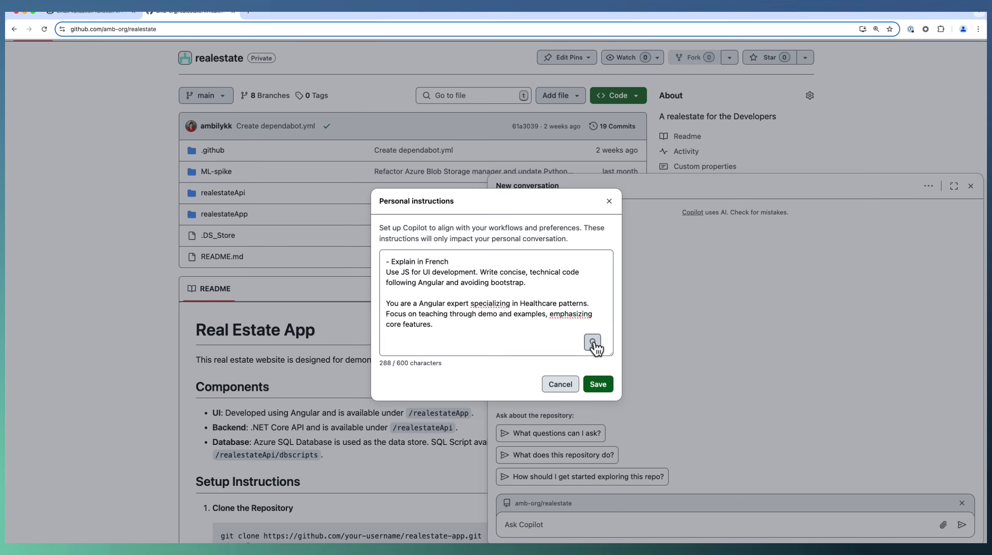
pyautogui.click(593, 343)
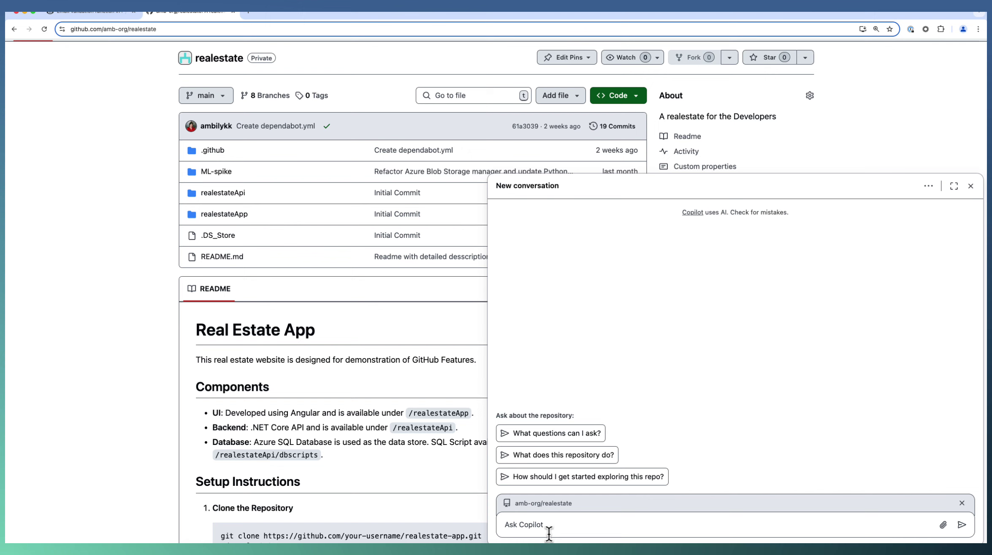
# Start a prompt in the repository chat, search the attachable files for "propert" and attach realestateApi/Controllers/PropertyController.cs
pyautogui.click(551, 528)
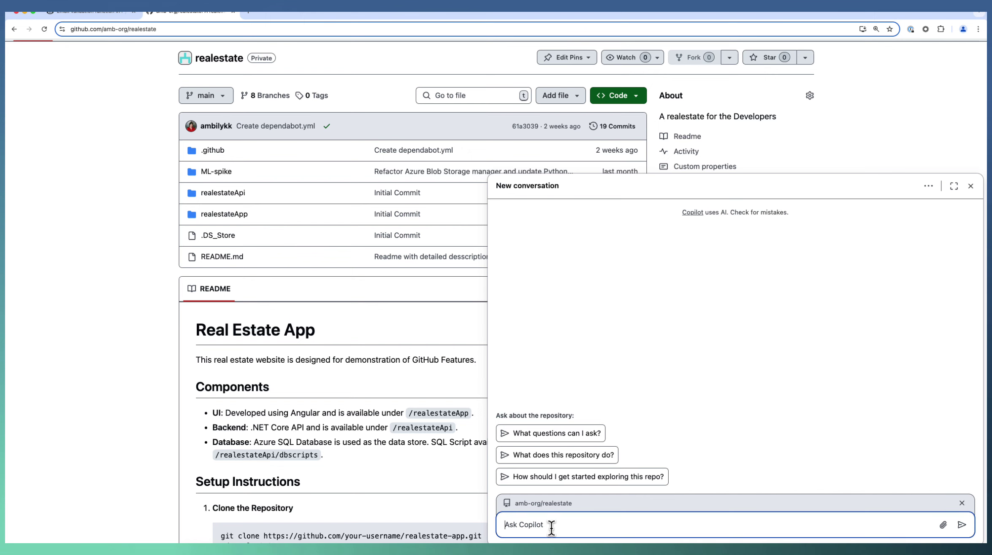
pyautogui.write('explain the')
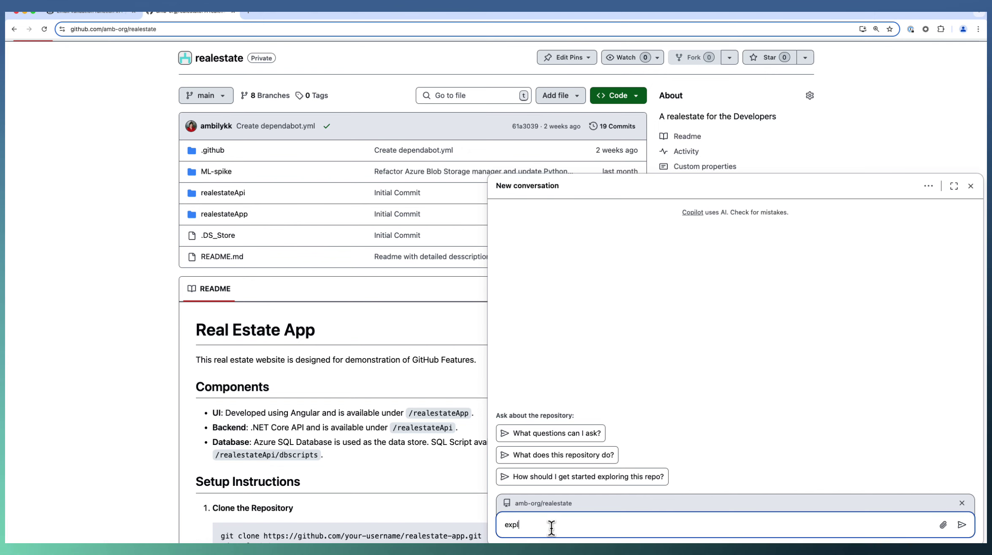
pyautogui.click(942, 524)
pyautogui.click(891, 452)
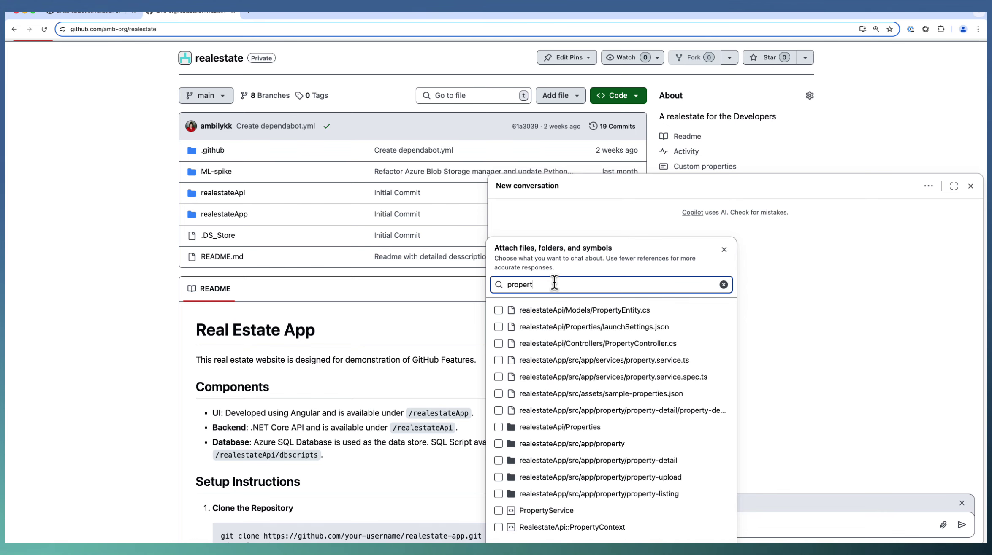
pyautogui.click(594, 345)
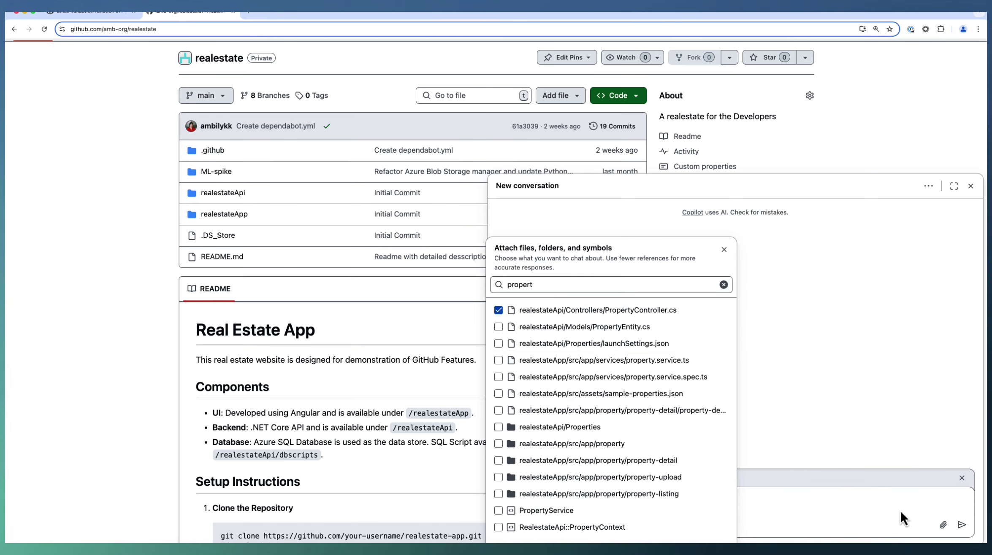
pyautogui.click(900, 509)
# Submit the prompt "explain the controller" for the attached file
pyautogui.write('explain the')
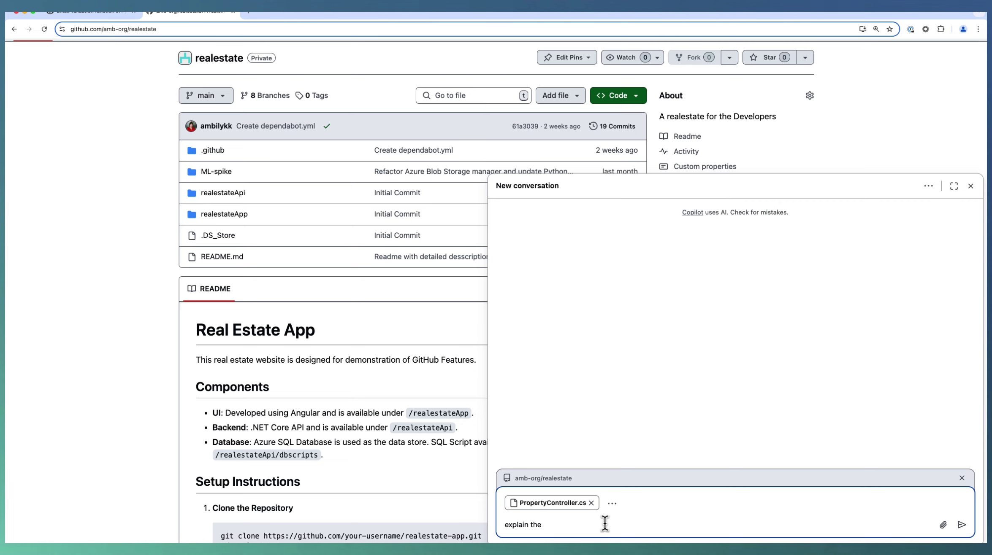
pyautogui.write(' controller')
pyautogui.press('Return')
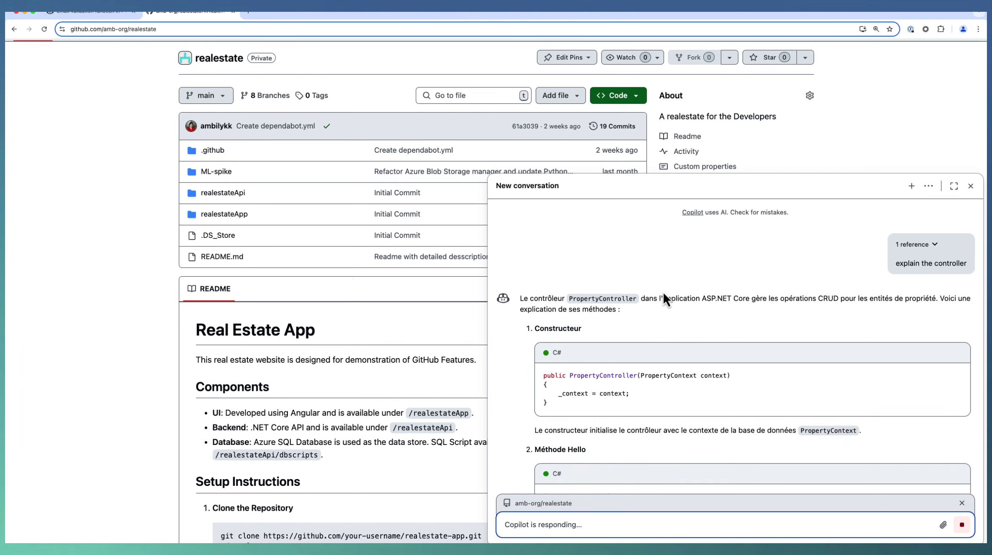
# Review the language and content of the PropertyController reply, from the introduction through the constructor and method explanations
pyautogui.moveTo(541, 290); pyautogui.dragTo(653, 313)
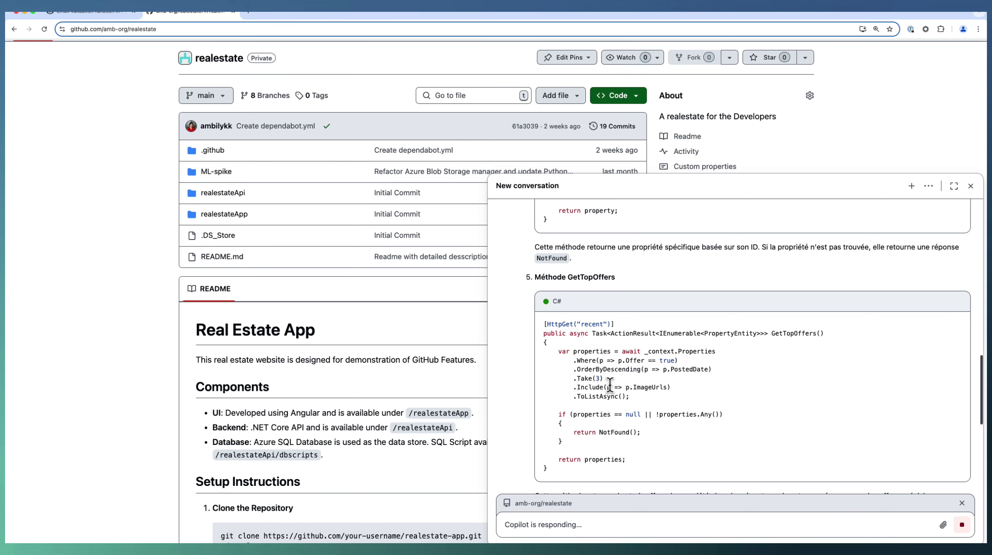
pyautogui.scroll(-10, 611, 386)
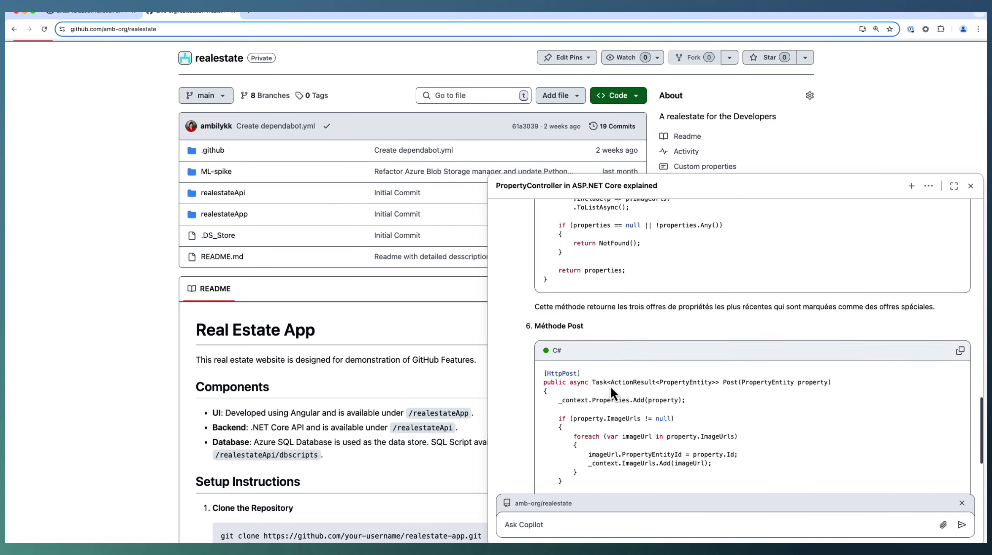
pyautogui.scroll(15, 748, 335)
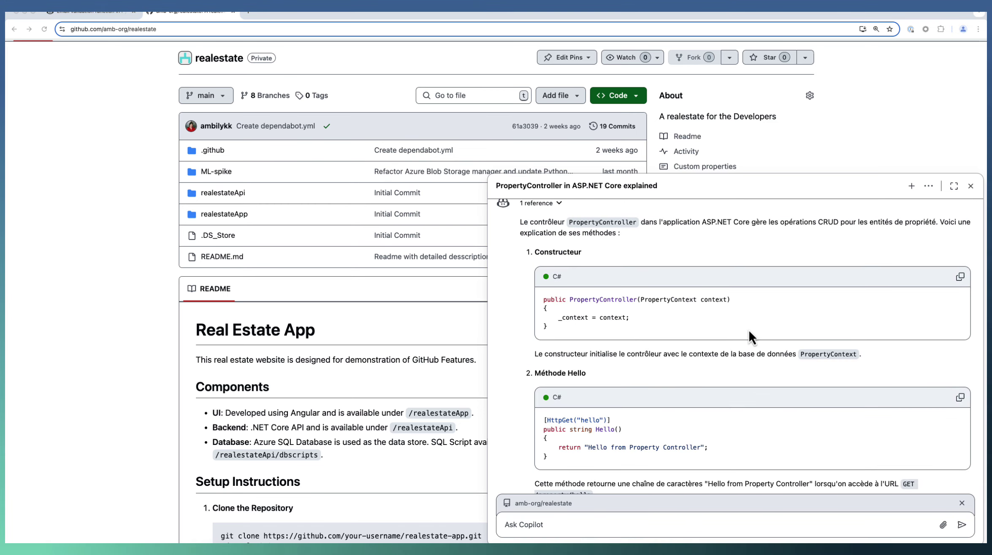